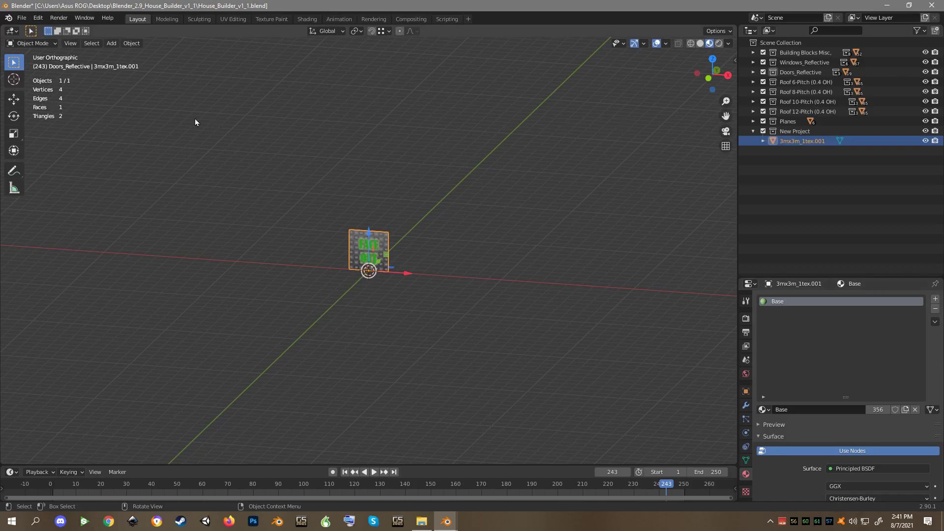
- Toggle the Statistics overlay off and back on, then zoom in on the 3mx3m wall panel
left_click(666, 43)
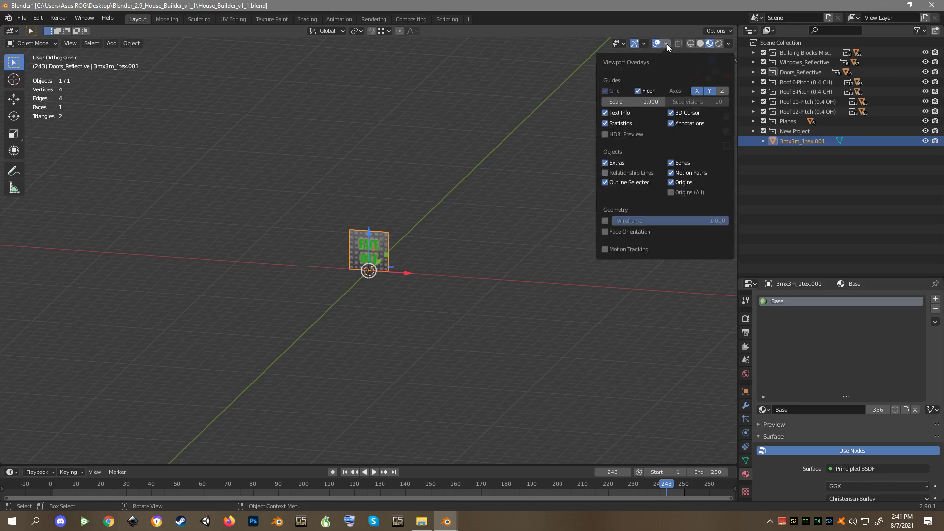
left_click(616, 123)
left_click(618, 124)
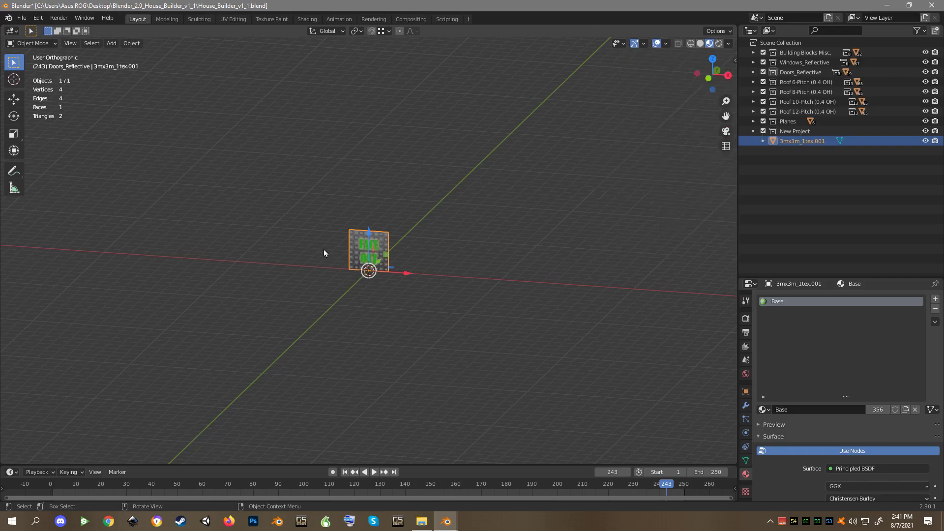
scroll(406, 290, "up", 7)
- Put the wall panel in Edit Mode with Solid shading and toggle face-normal display off and on
key("Tab")
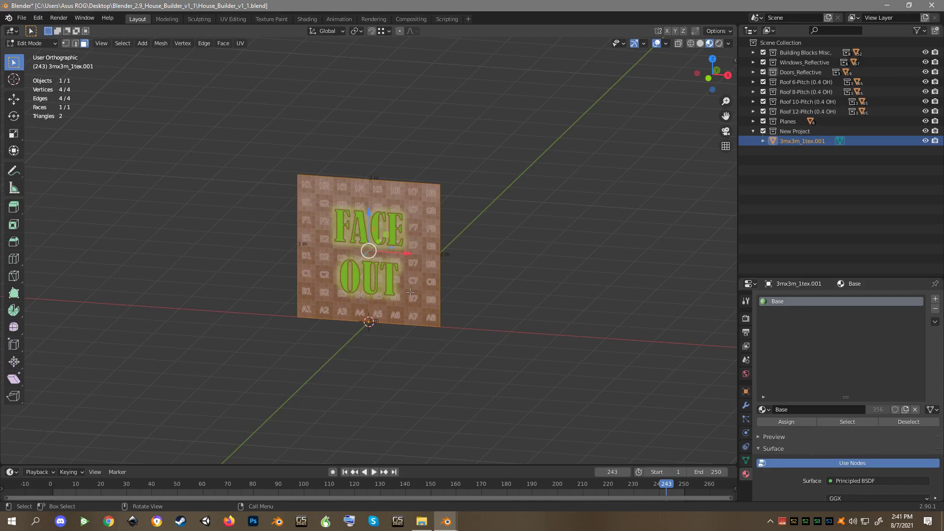
left_click(700, 43)
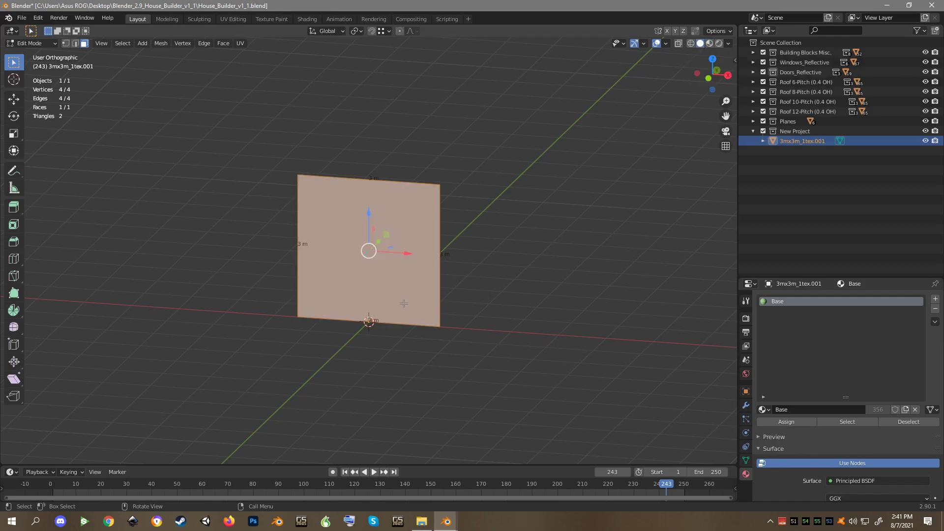
scroll(403, 304, "up", 2)
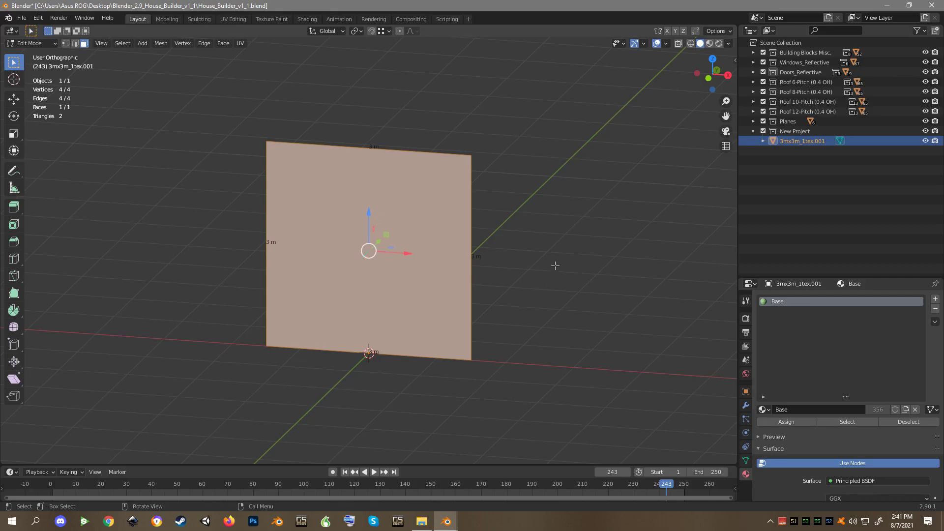
left_click(665, 45)
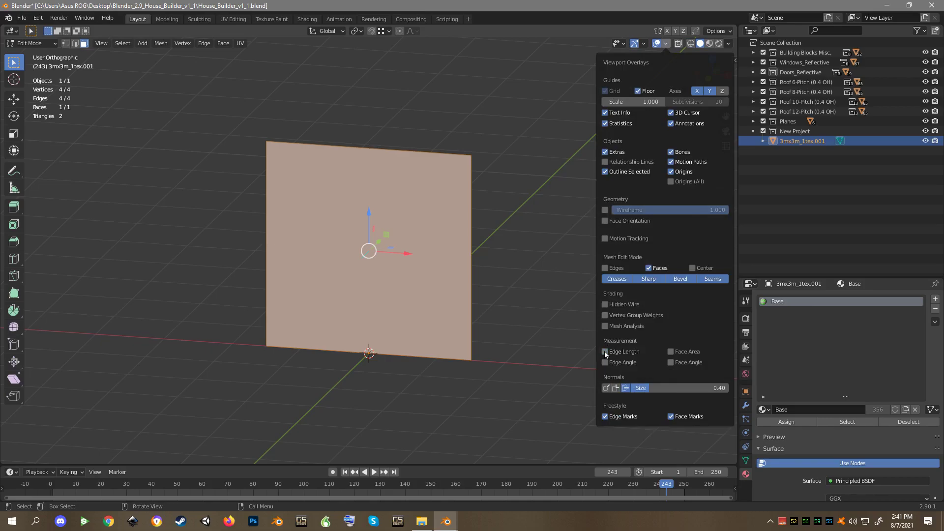
left_click(626, 388)
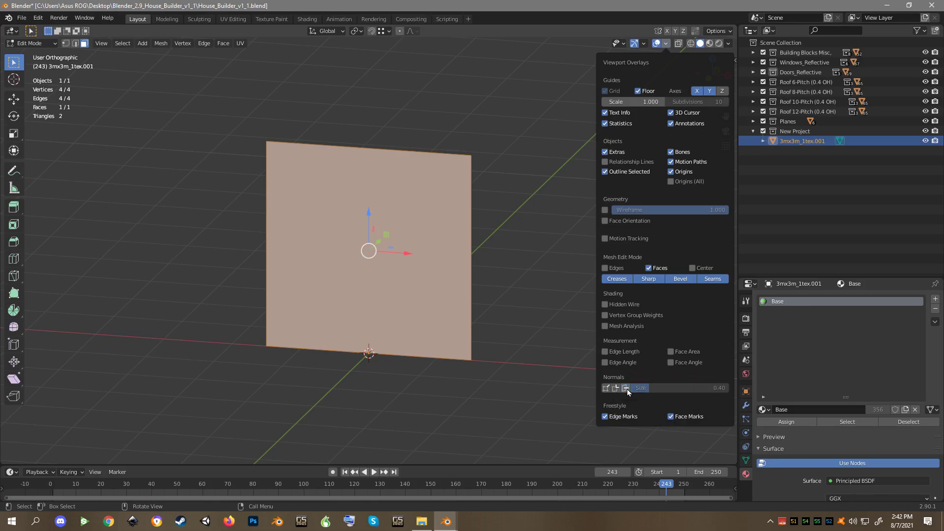
left_click(625, 388)
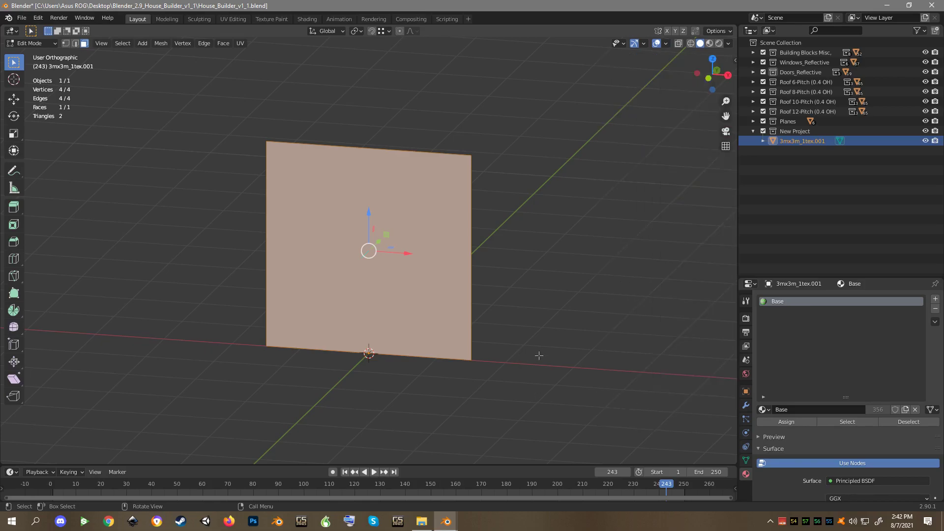
key("Caps_Lock")
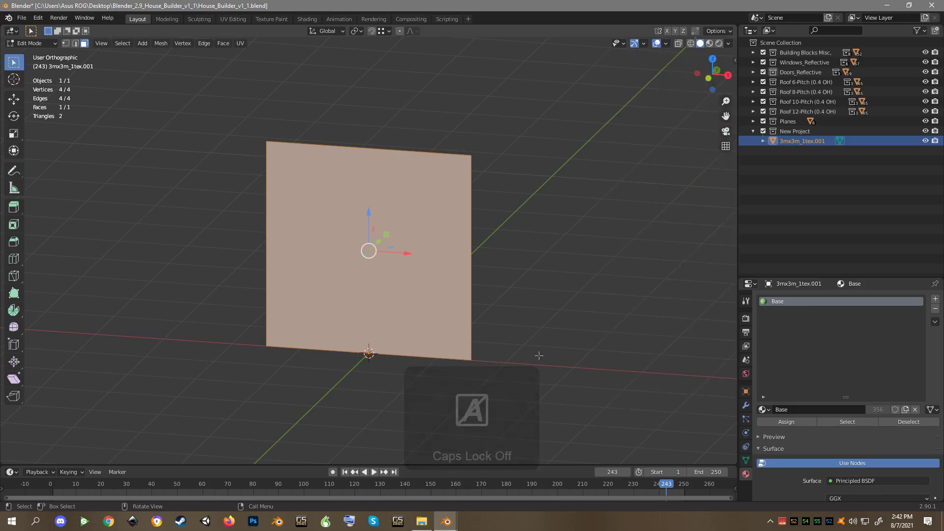
- Return to Object Mode with Material Preview shading and zoom out
key("Tab")
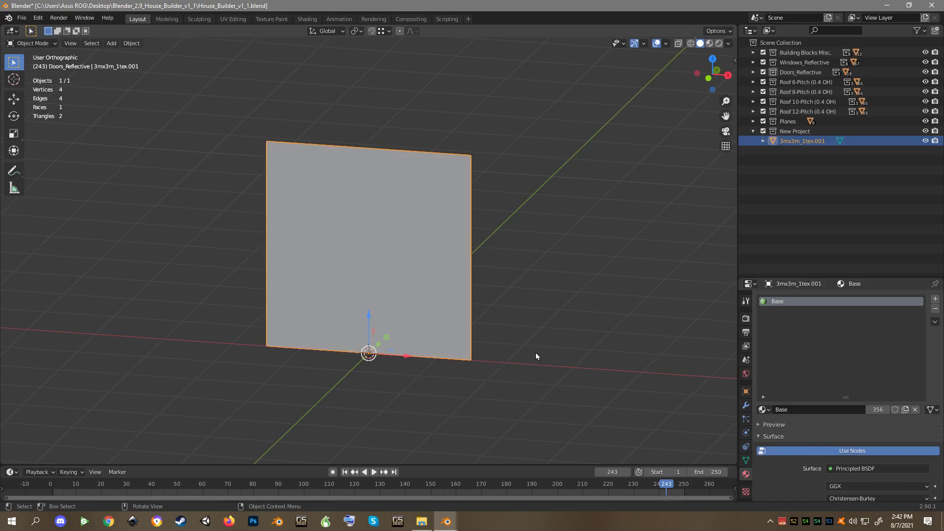
left_click(711, 43)
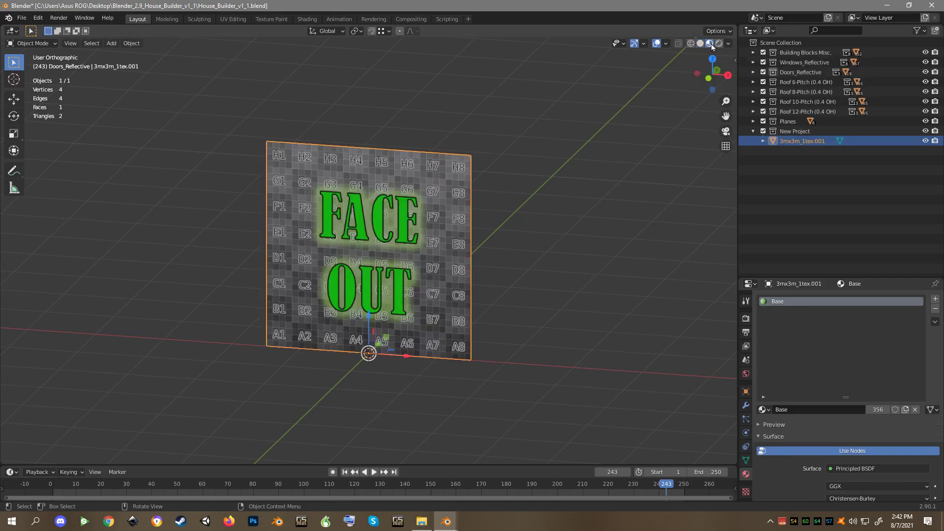
scroll(633, 223, "down", 8)
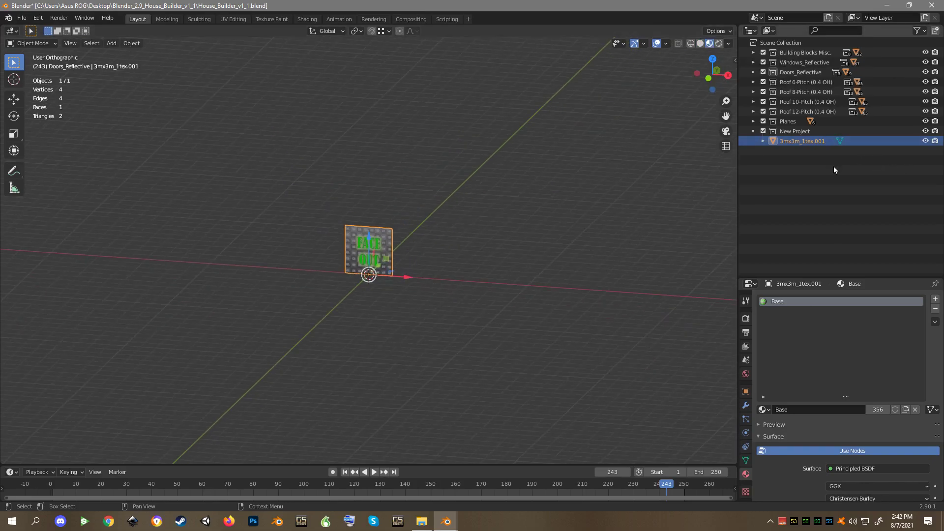
- Expand the Roof 8-Pitch (0.4 OH) collection and hide the 3mx3m_1tex.001 wall panel
left_click(751, 89)
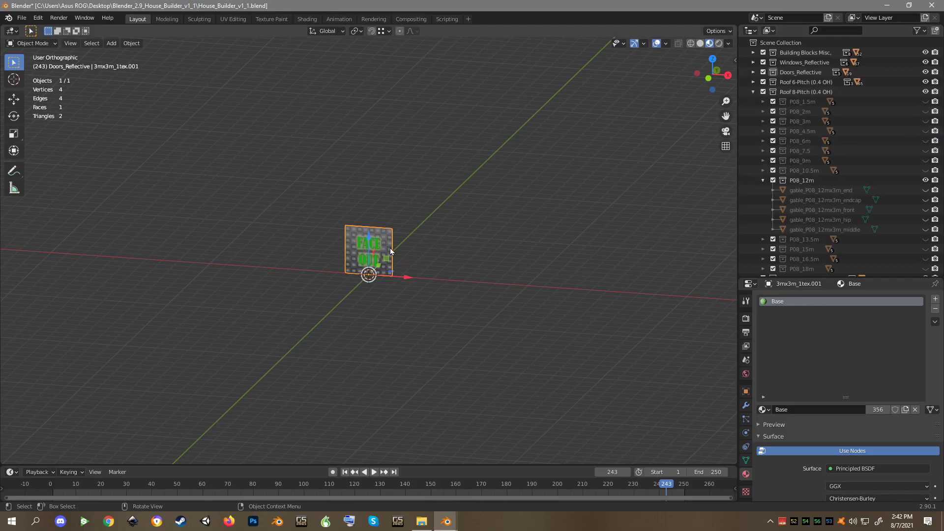
scroll(893, 169, "down", 3)
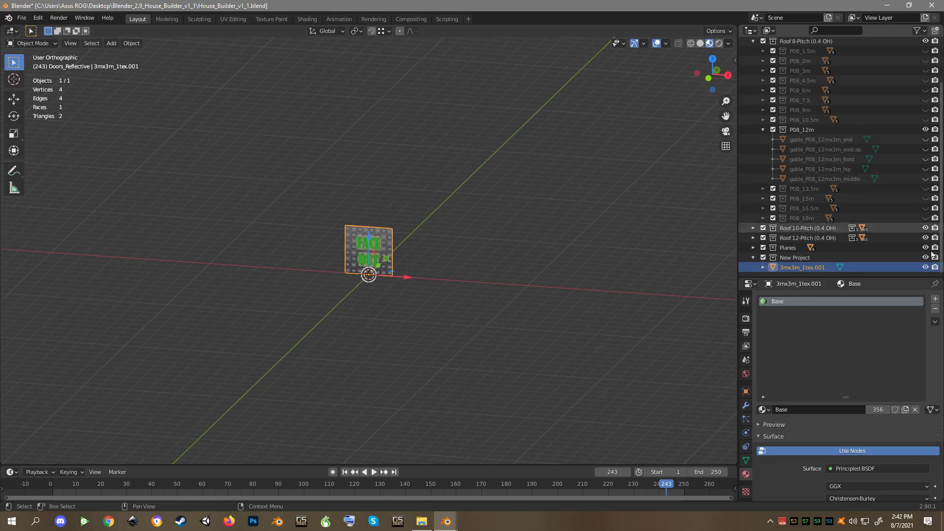
left_click(925, 268)
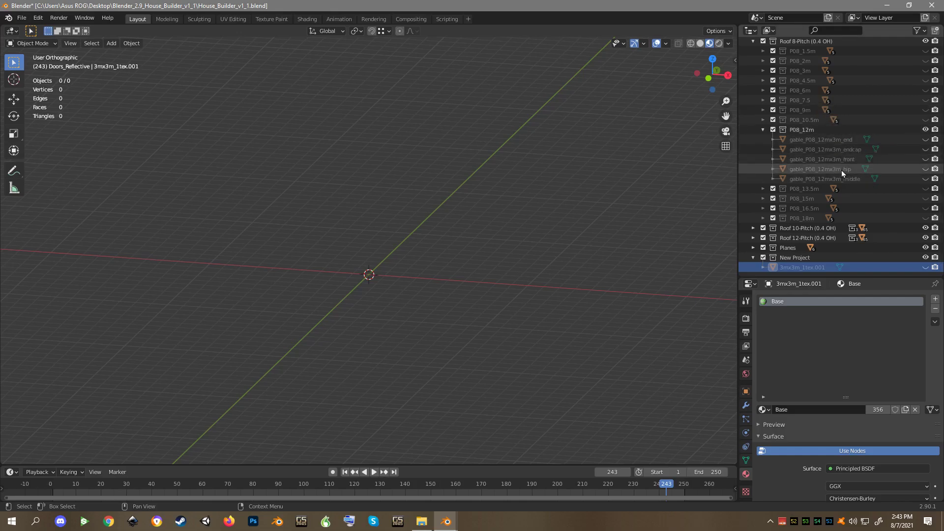
- Show gable_P08_12mx3m_front, duplicate it in place, and hide the original
left_click(925, 158)
left_click(392, 252)
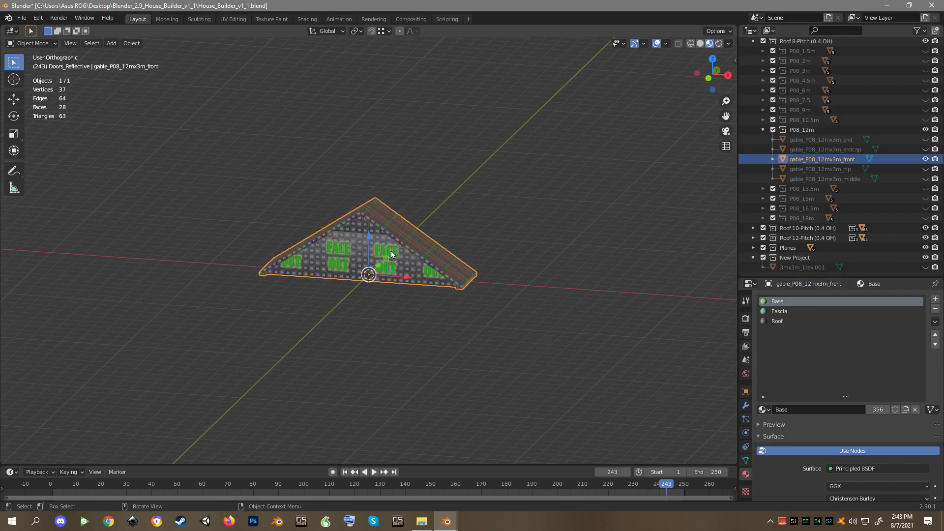
key("shift+d")
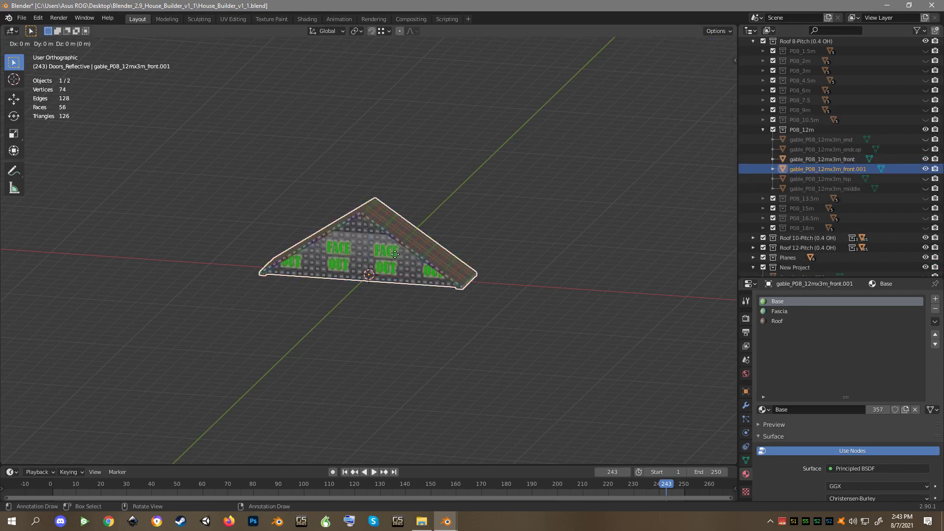
right_click(394, 253)
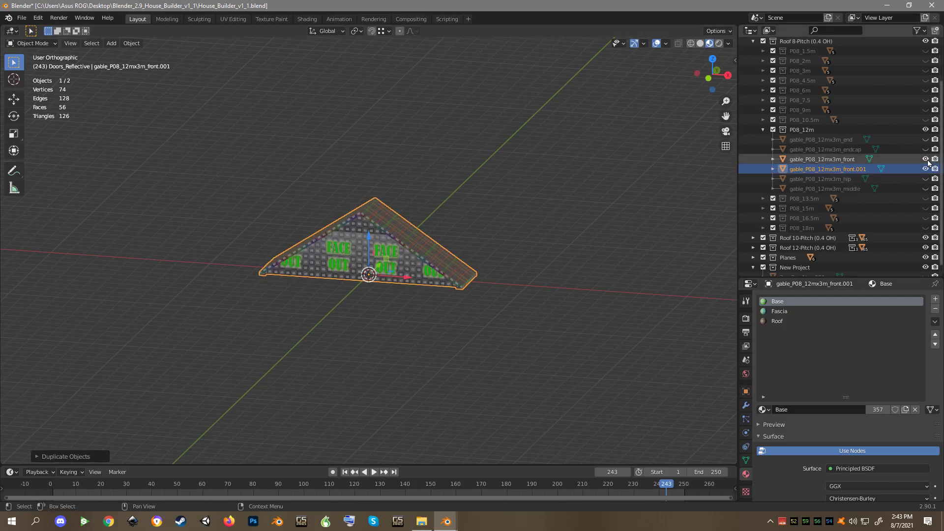
left_click(924, 159)
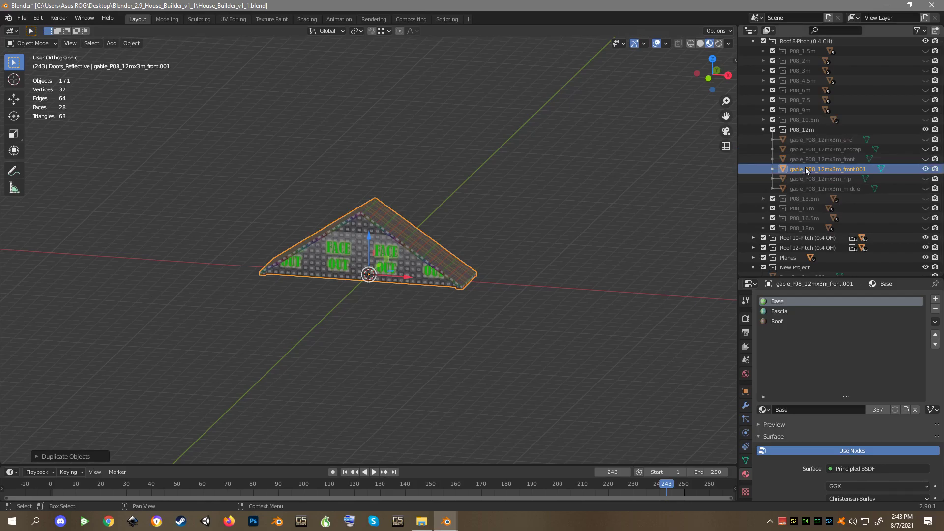
scroll(805, 169, "down", 1)
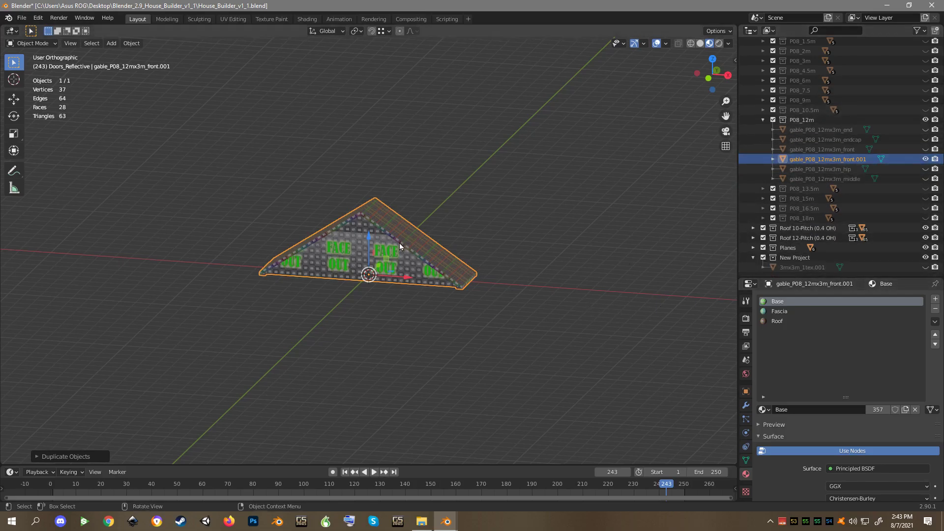
- Move the gable copy into New Project and collapse the Roof 8-Pitch (0.4 OH) collection
key("m")
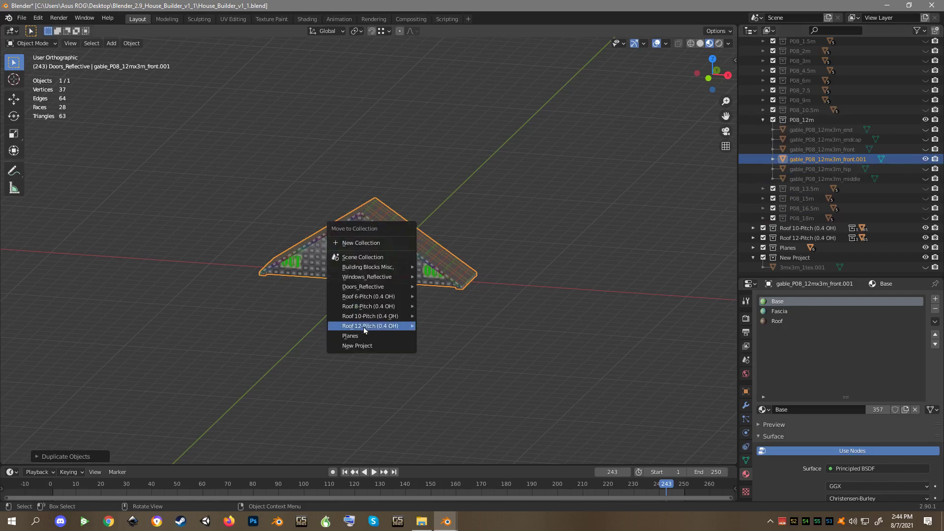
left_click(352, 345)
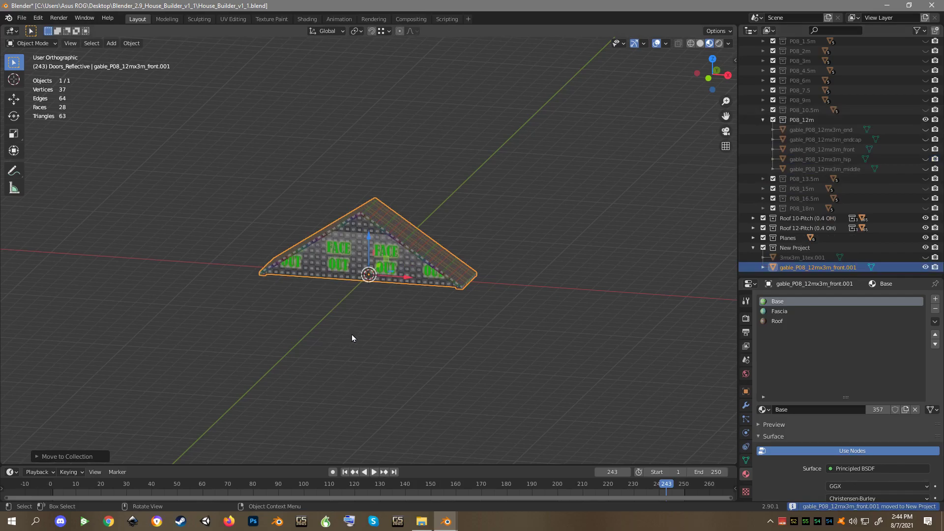
scroll(780, 111, "up", 5)
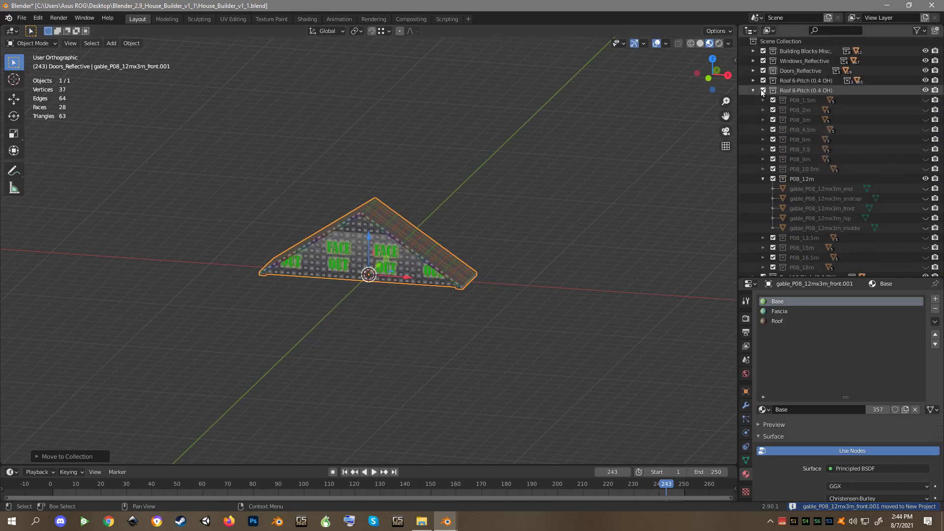
left_click(750, 91)
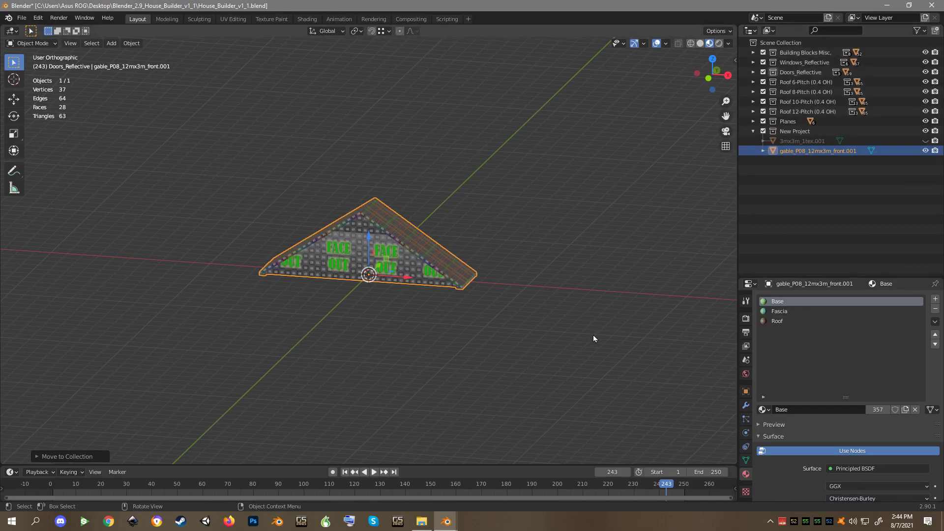
scroll(593, 338, "down", 2)
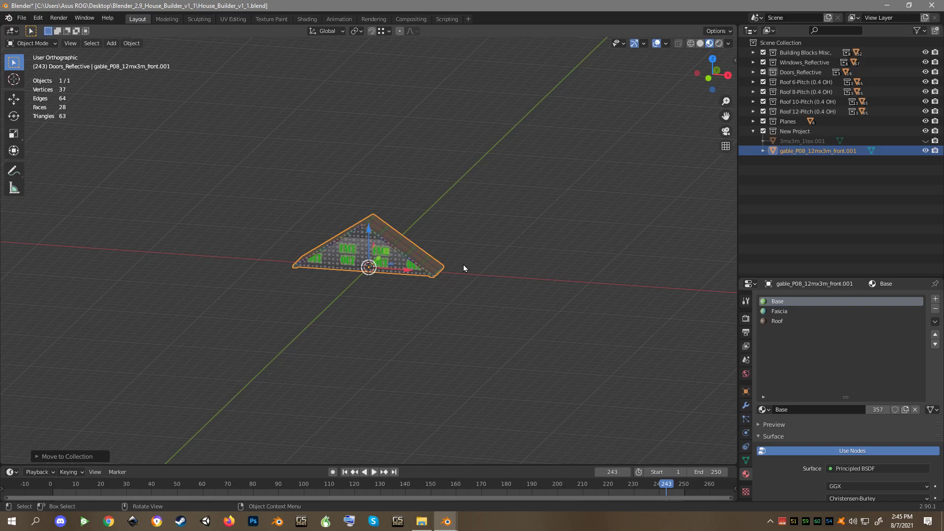
- Raise the gable copy 6 m along Z
key("g")
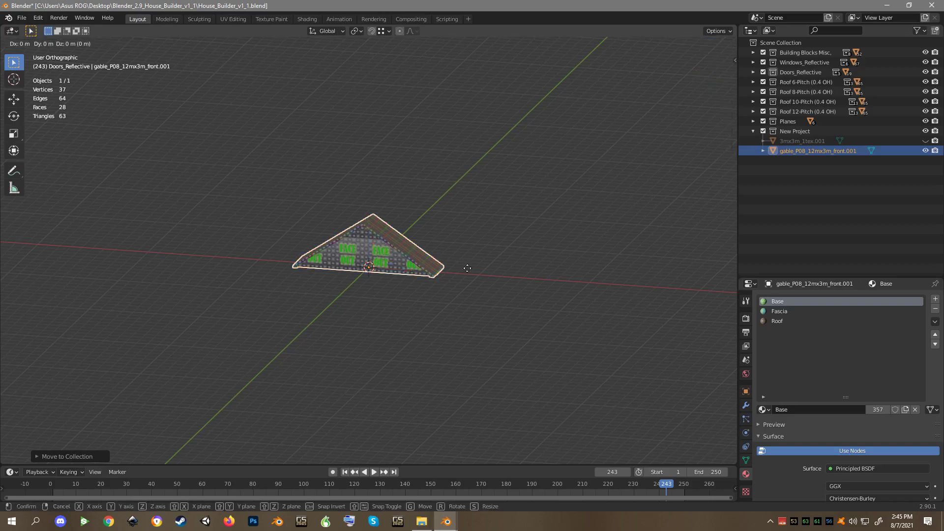
key("z")
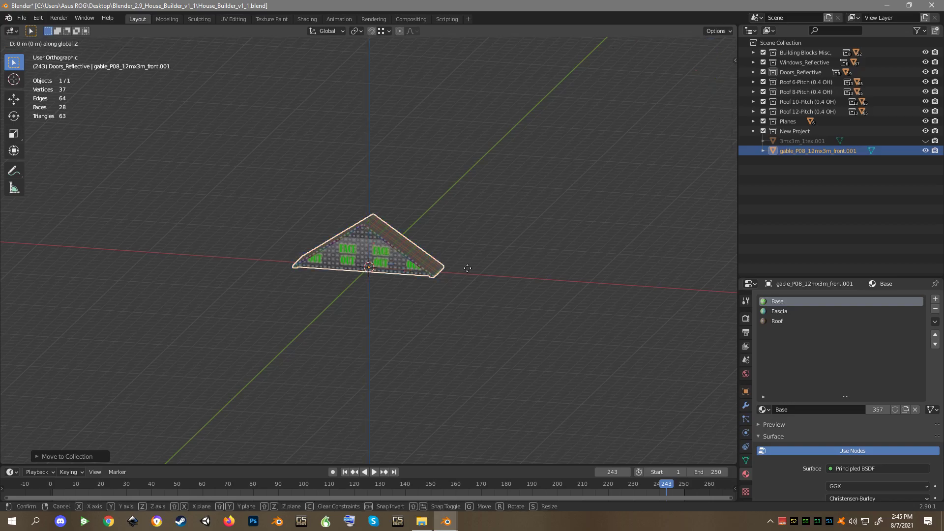
key("6")
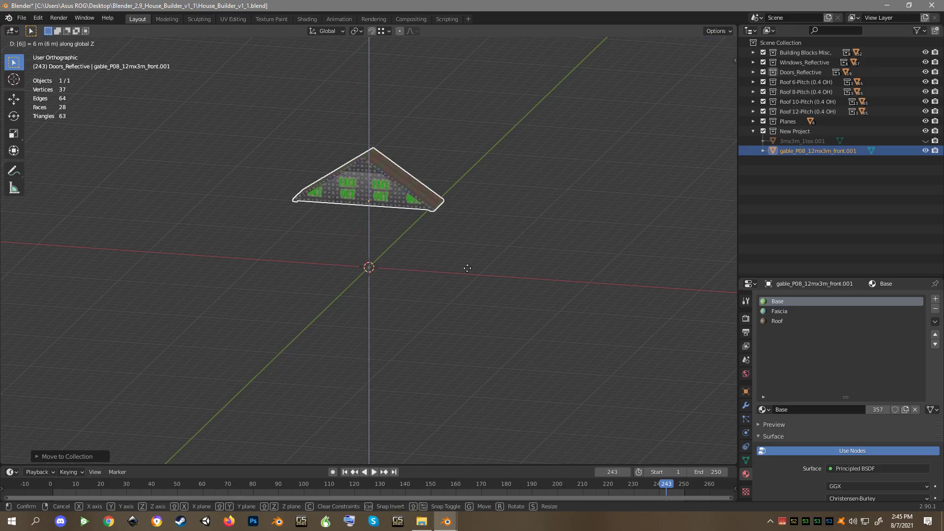
key("Return")
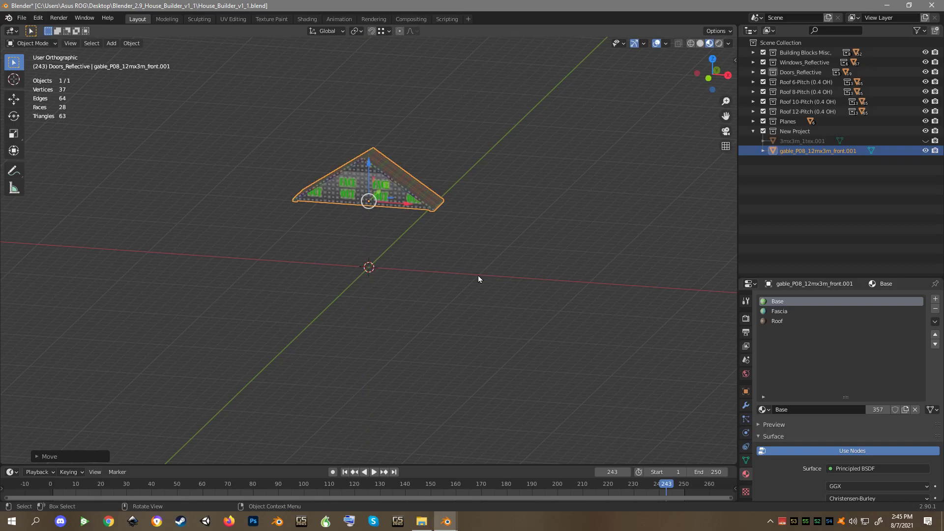
- Rotate the gable -90° about Z and switch to top view
key("r")
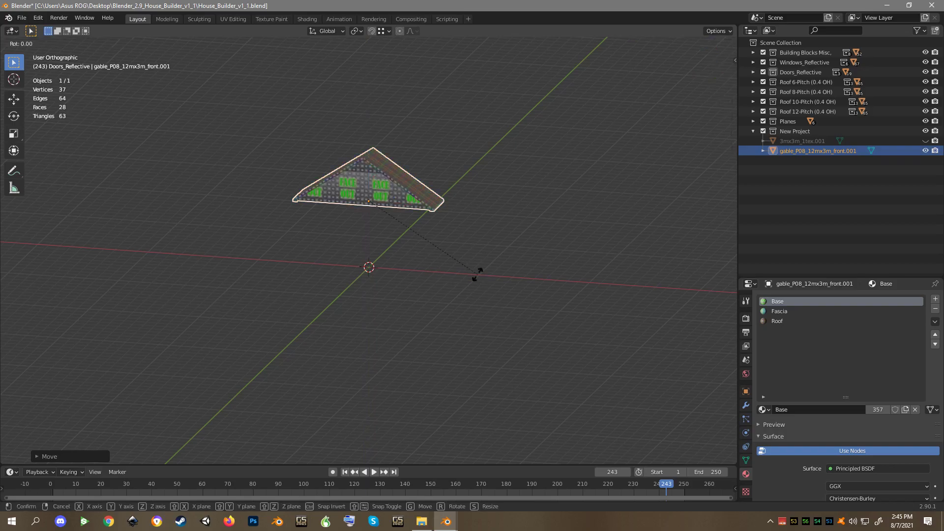
key("z")
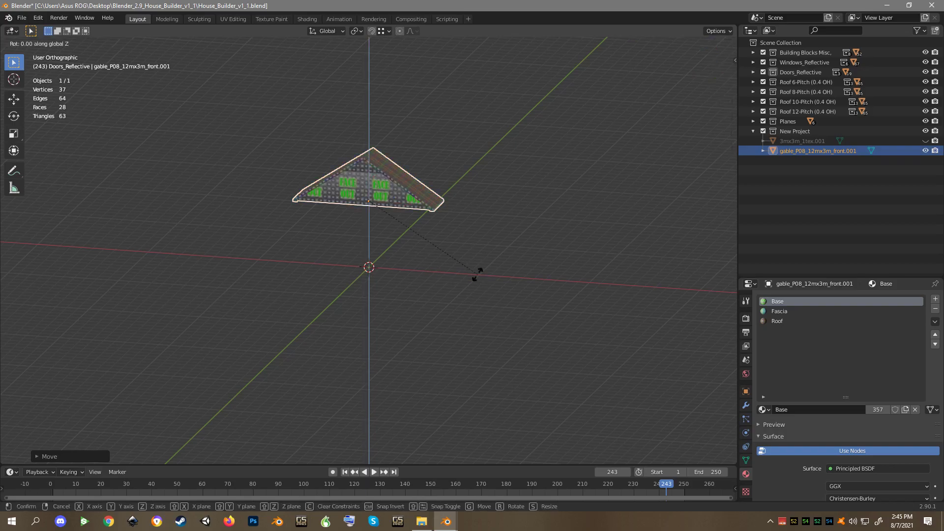
type("-90")
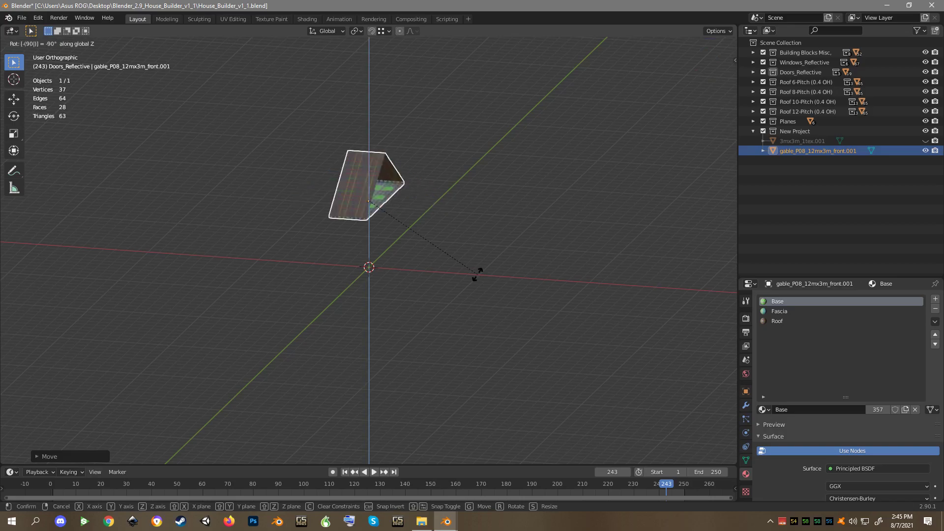
key("Return")
key("KP_7")
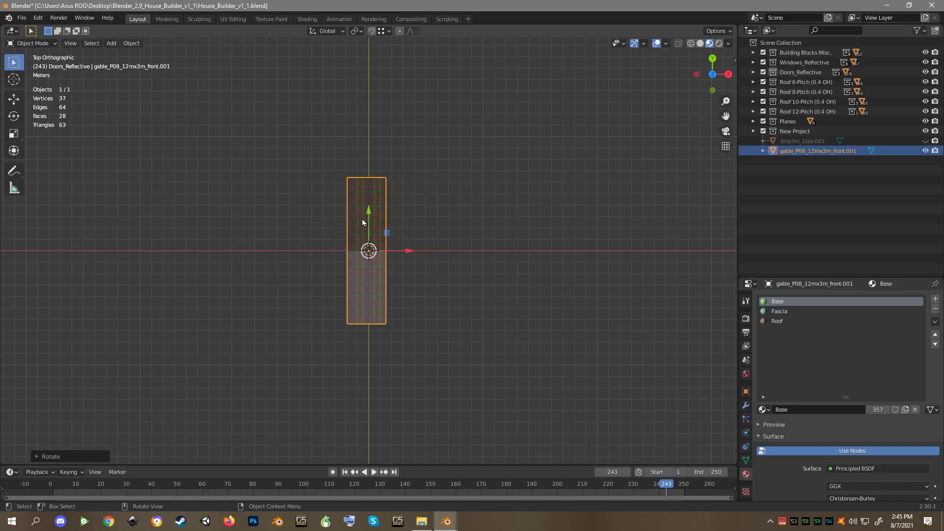
- Drag the gable along Y and then X away from the origin, and frame it
left_click_drag(369, 214, 363, 94)
left_click_drag(402, 134, 468, 168)
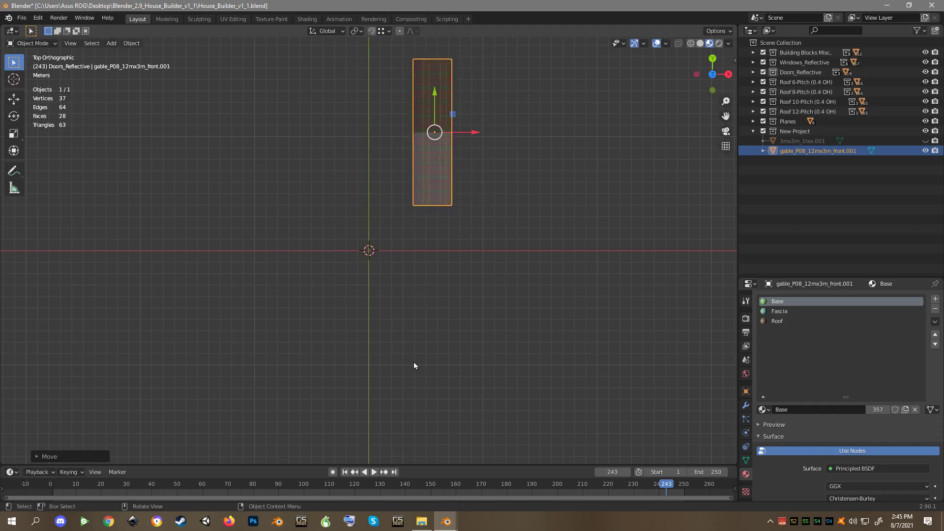
key("KP_Decimal")
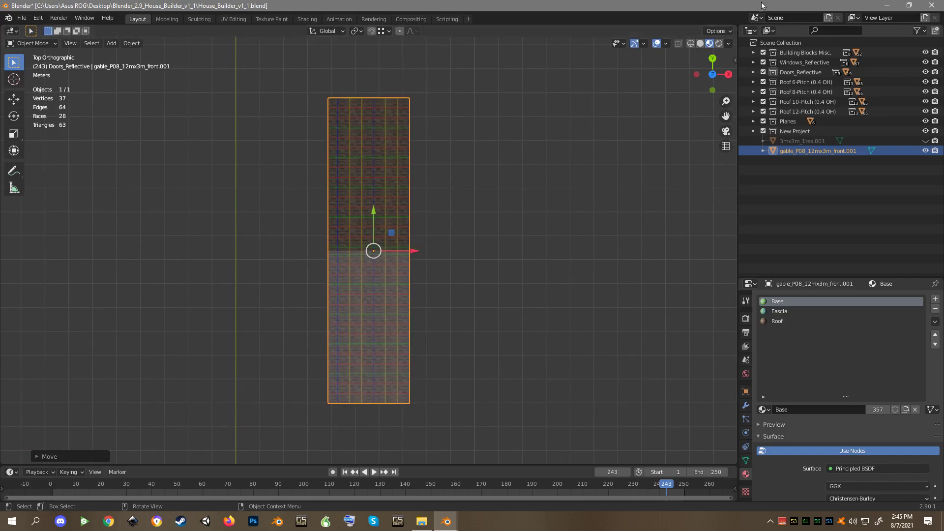
left_click(720, 31)
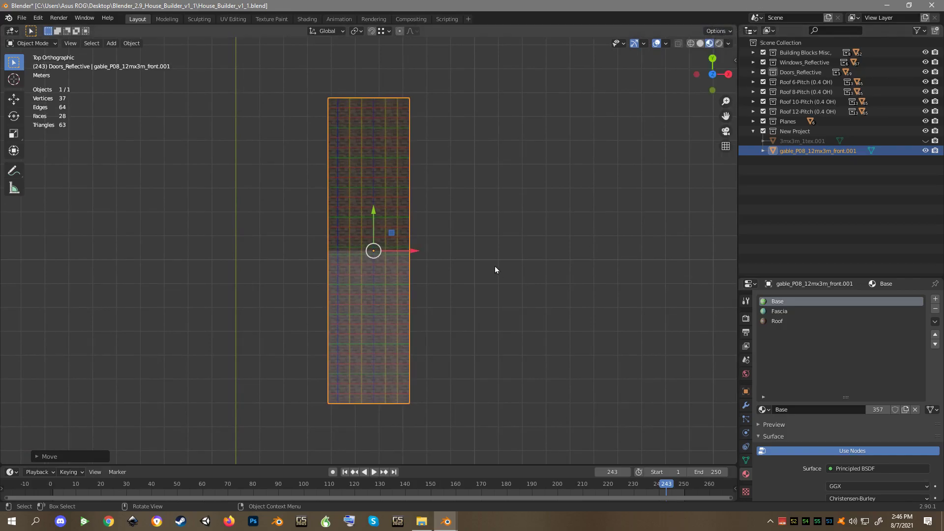
- Enter Edit Mode on the gable and try a face selection, then clear it
key("Tab")
key("Caps_Lock")
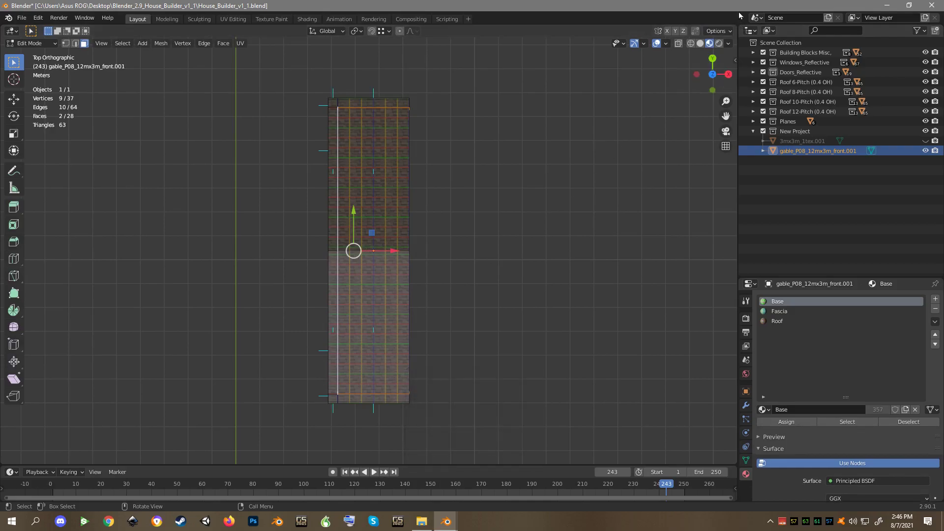
left_click(721, 31)
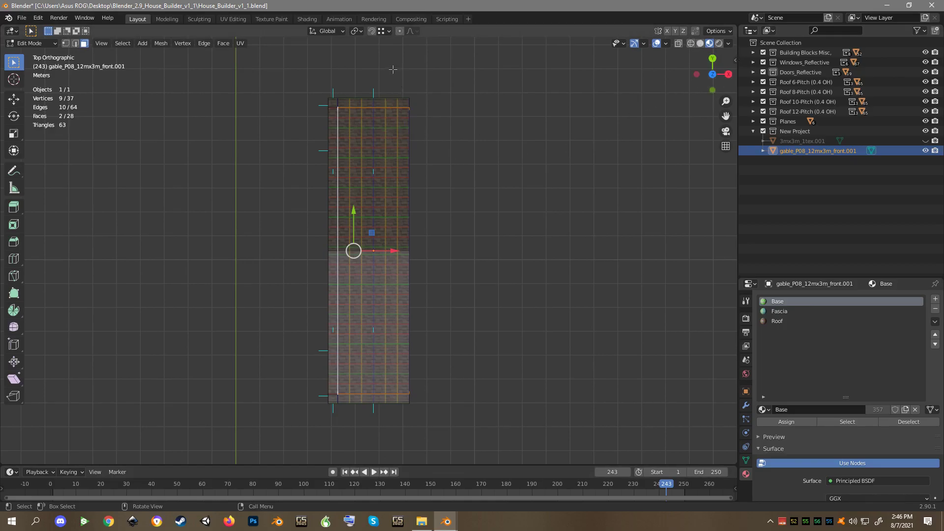
left_click_drag(398, 72, 508, 438)
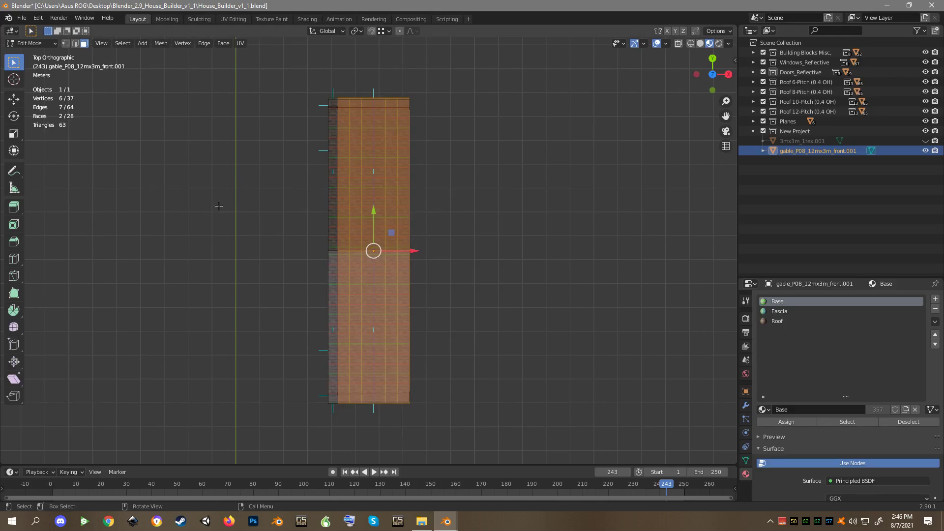
left_click(255, 224)
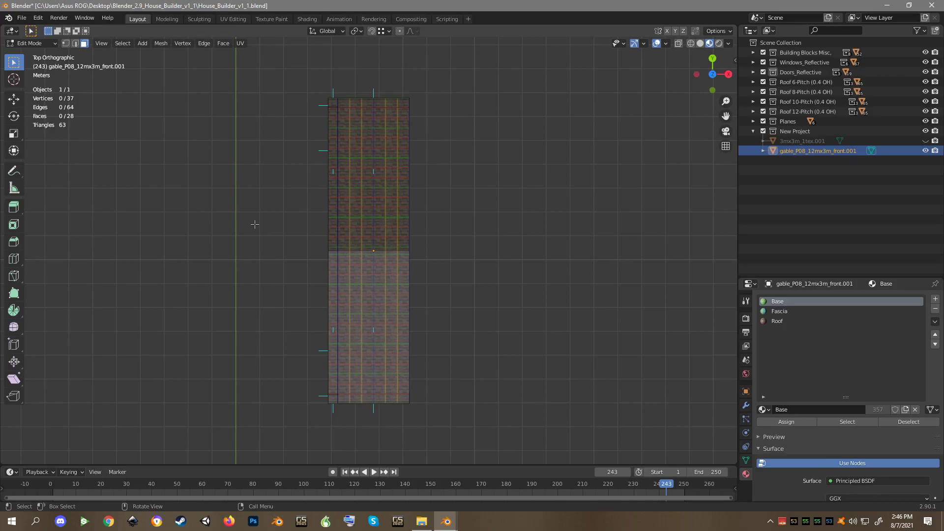
- In edge select mode, box-select all vertices at the gable's right end from top view
key("2")
key("b")
left_click_drag(394, 69, 506, 429)
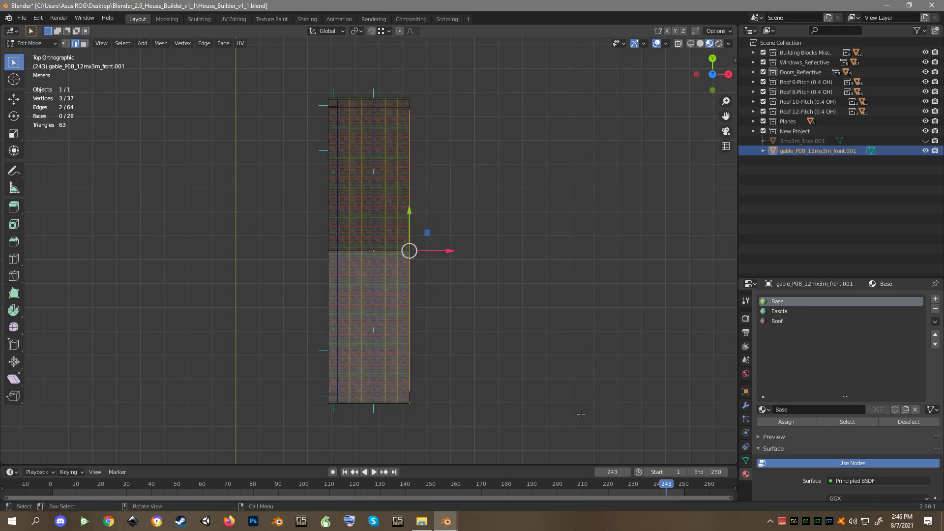
mouse_move(581, 414)
middle_mouse_down()
mouse_move(599, 423)
mouse_move(580, 414)
middle_mouse_up()
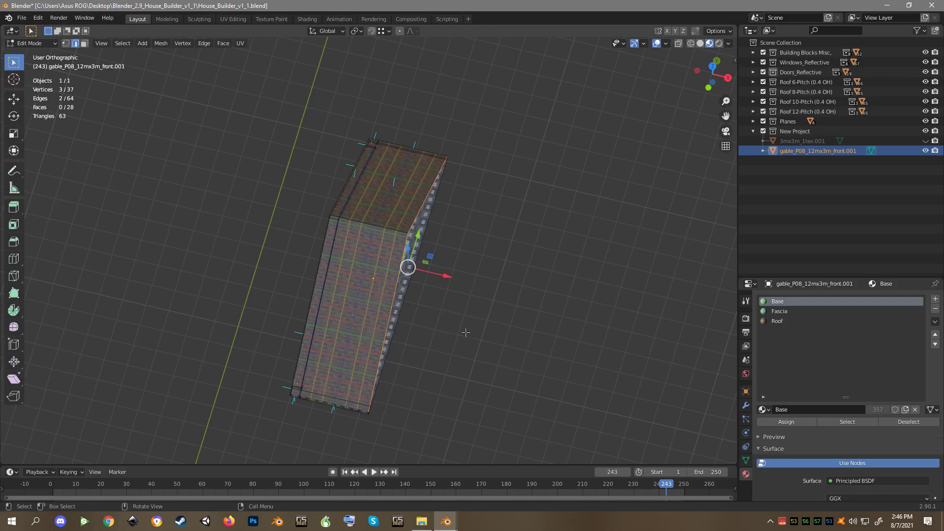
key("KP_7")
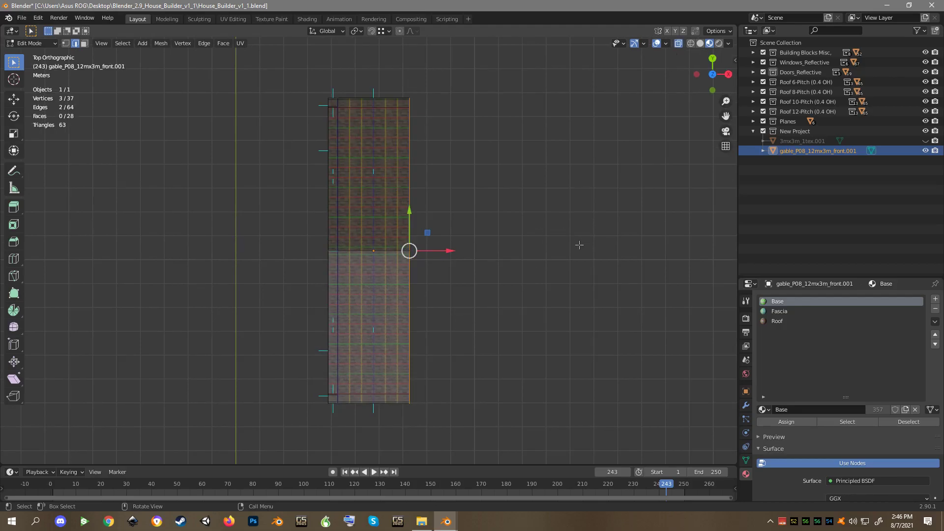
left_click_drag(396, 90, 470, 430)
middle_click_drag(536, 402, 573, 376)
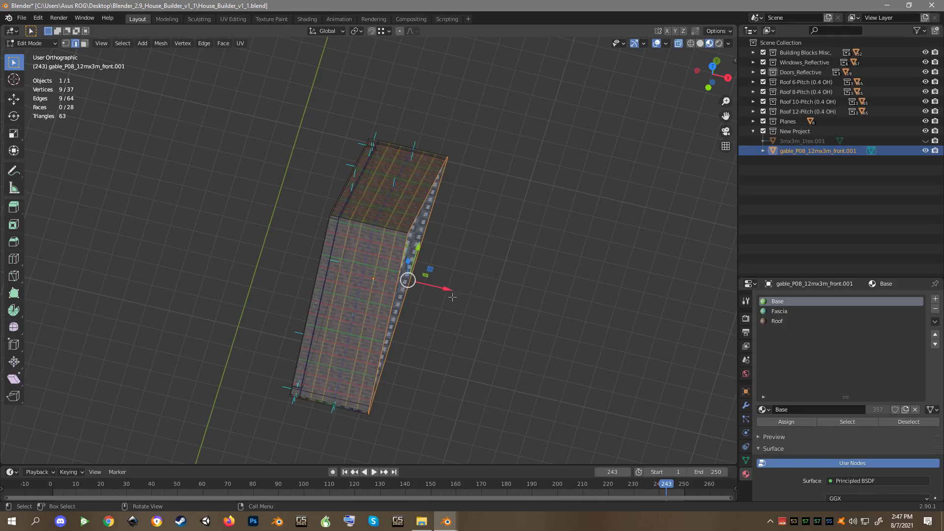
- Try a free-hand stretch of the end along X, then undo it
left_click_drag(452, 296, 685, 343)
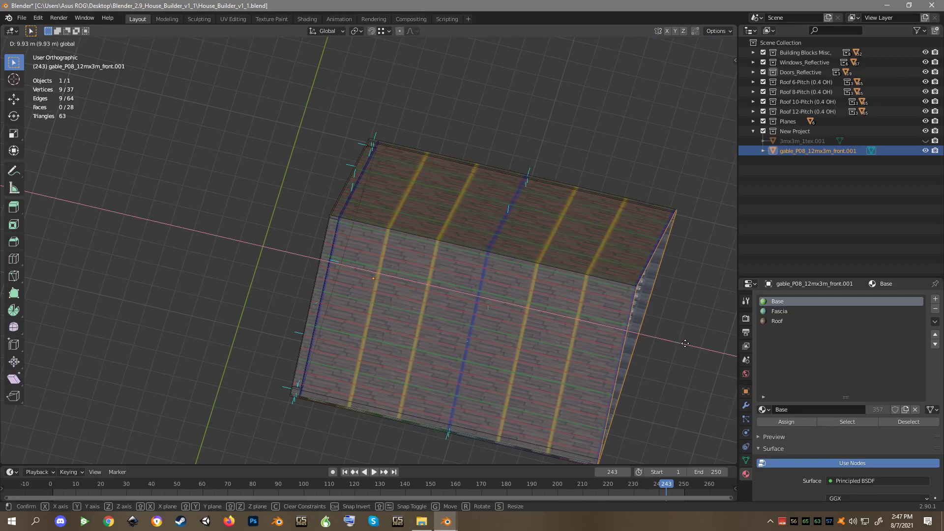
left_click_drag(685, 343, 679, 335)
key("ctrl")
key("ctrl+z")
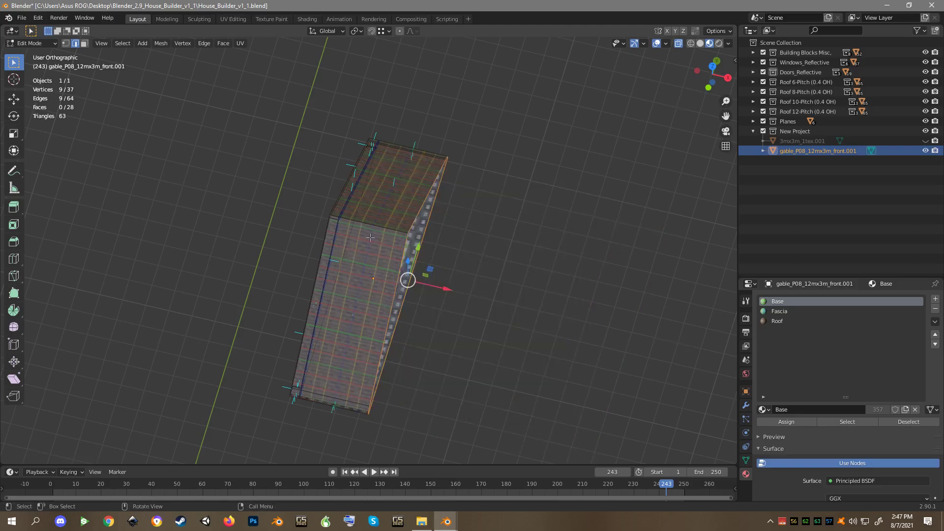
- Move the selected gable end 15 m along X and uncheck Correct Face Attributes
left_click(725, 32)
type("g")
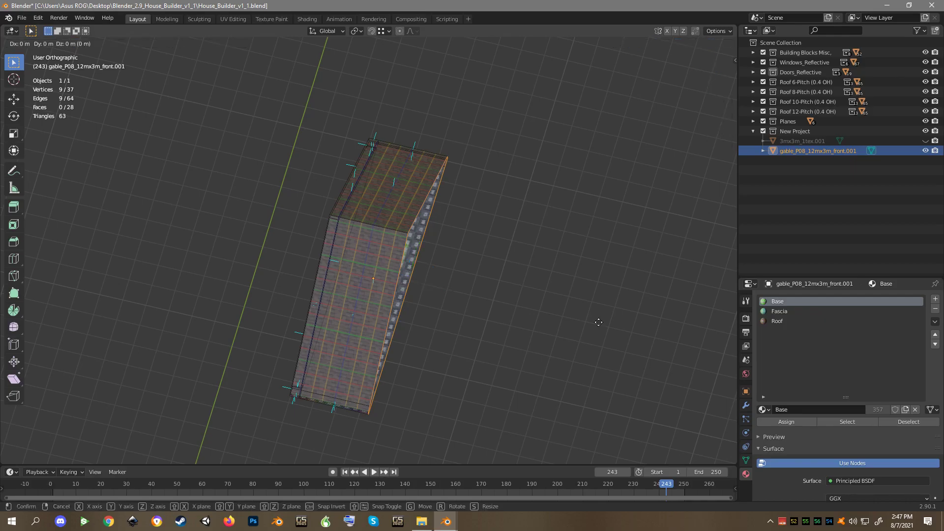
type("x")
type("1")
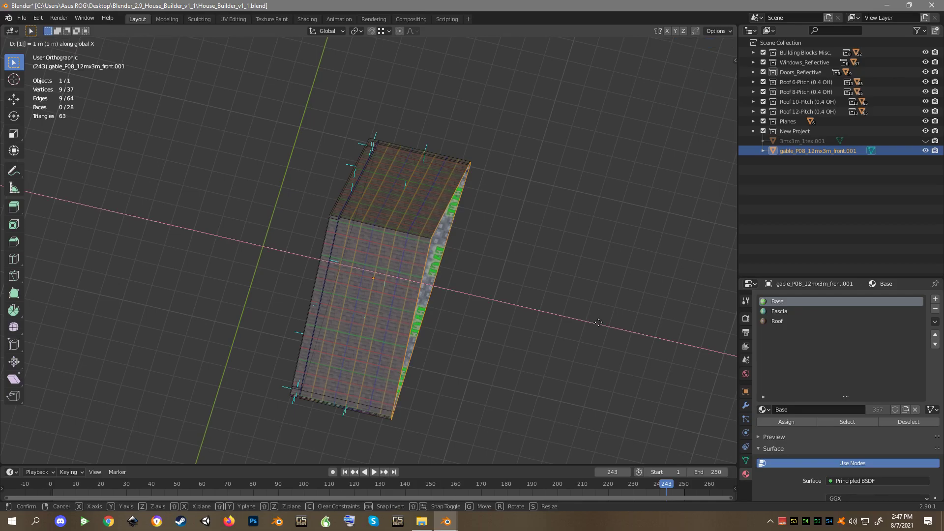
type("5")
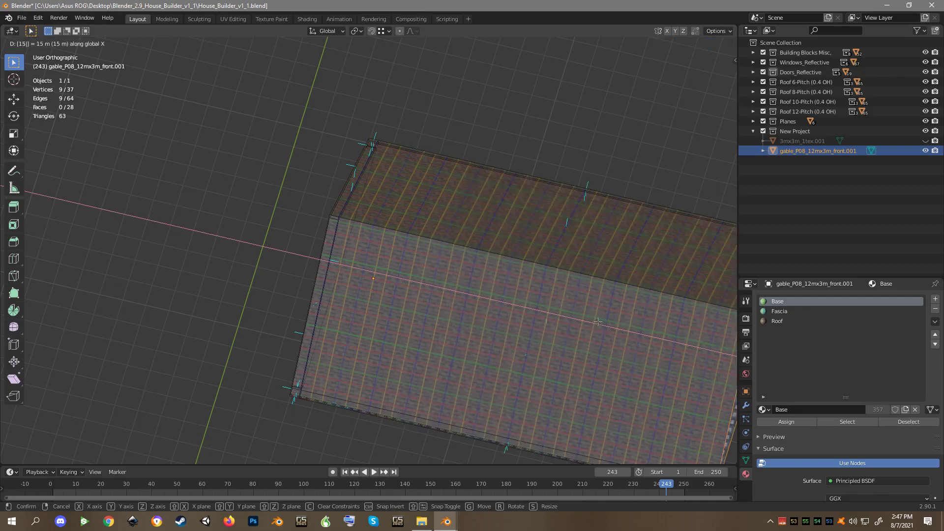
key("Return")
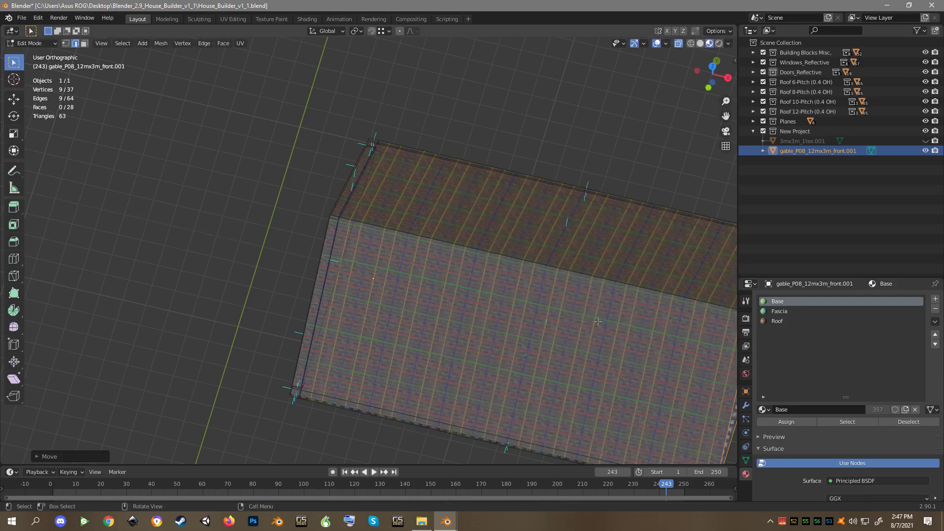
scroll(598, 321, "down", 4)
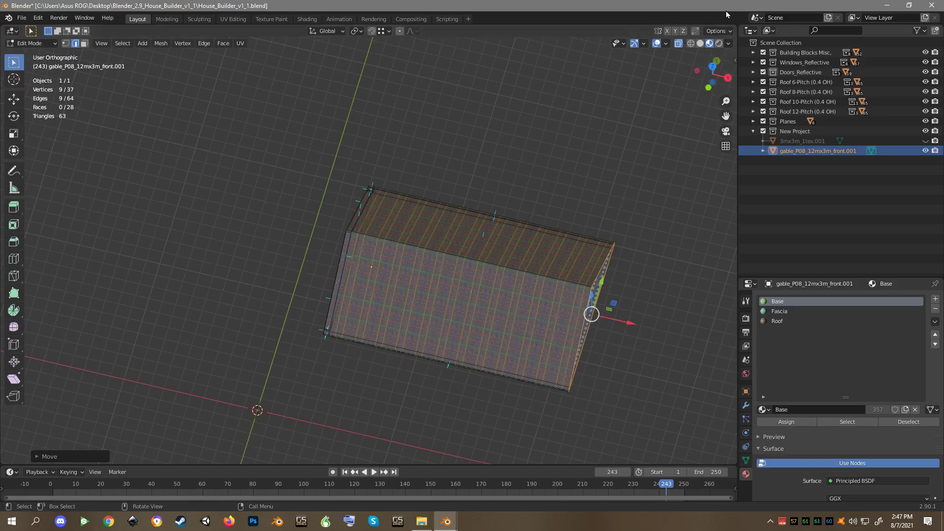
left_click(715, 32)
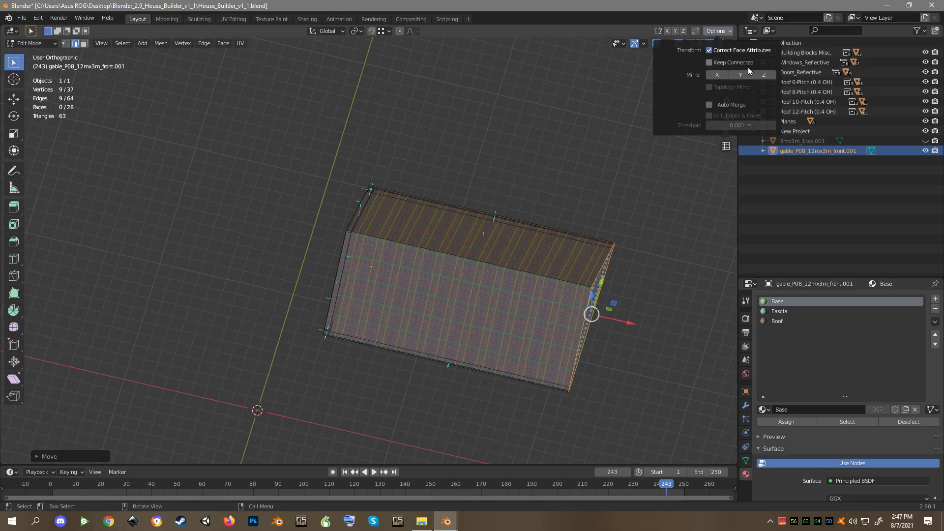
left_click(743, 51)
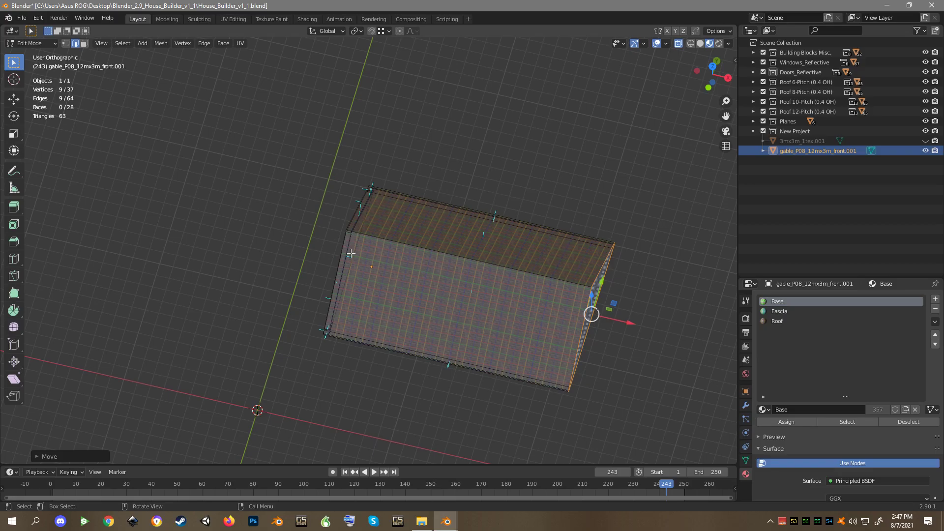
- In top view with face select, box-select the strip of faces along the gable's left edge
key("KP_7")
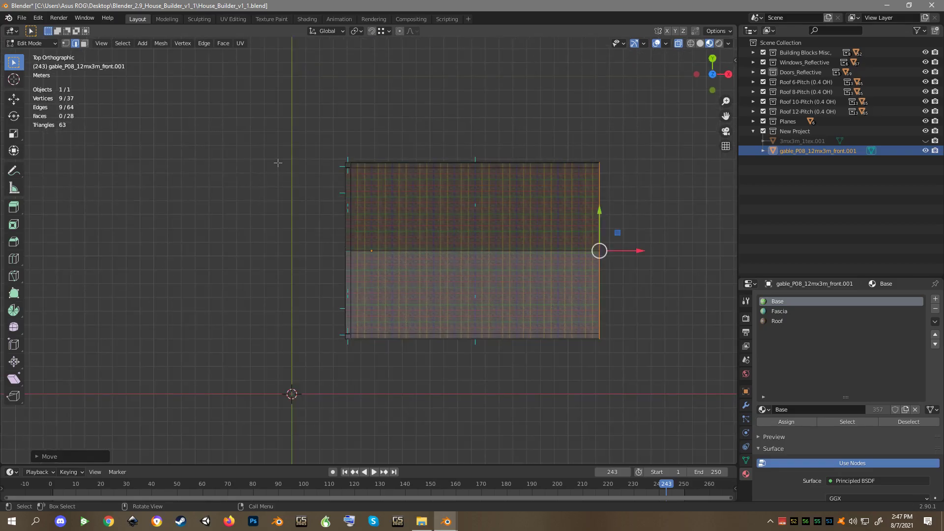
key("3")
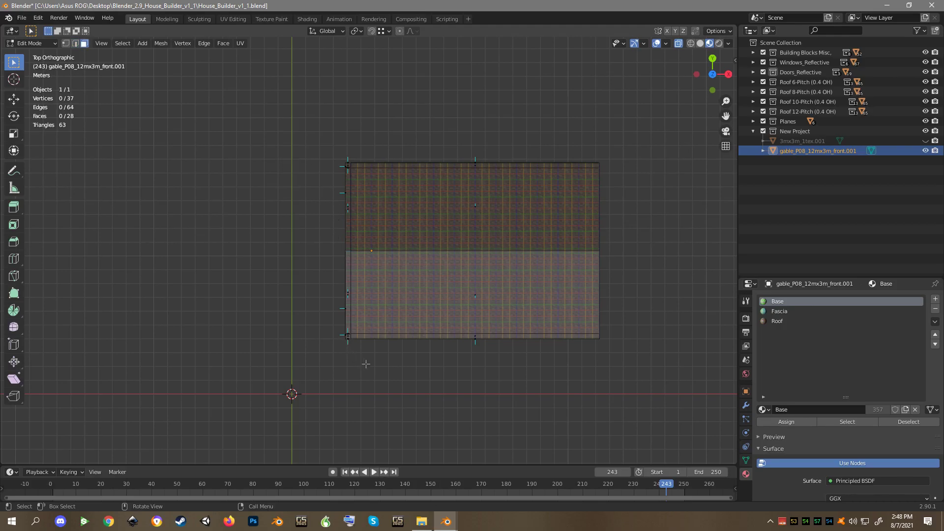
left_click_drag(361, 362, 293, 145)
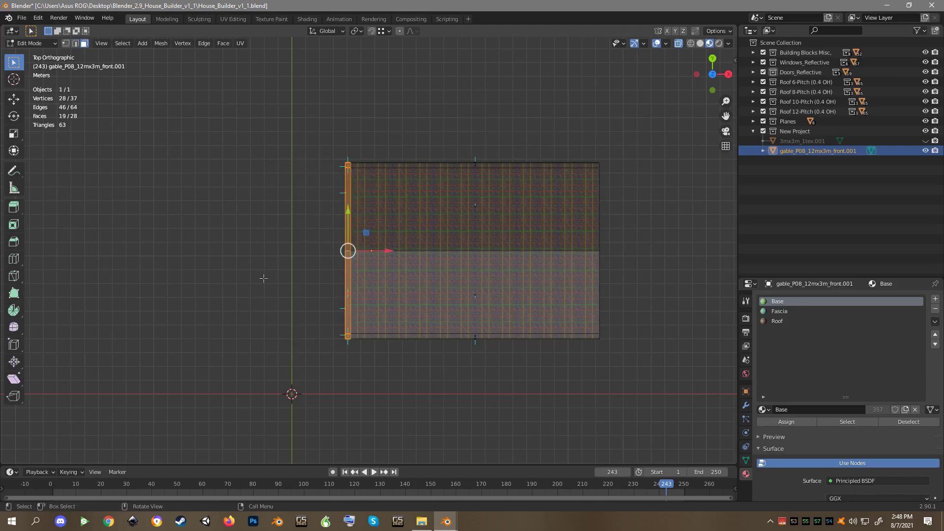
middle_click_drag(263, 278, 264, 278)
- Duplicate the roof's left end strip and rotate the copy 180° about Z
key("shift")
key("shift+d")
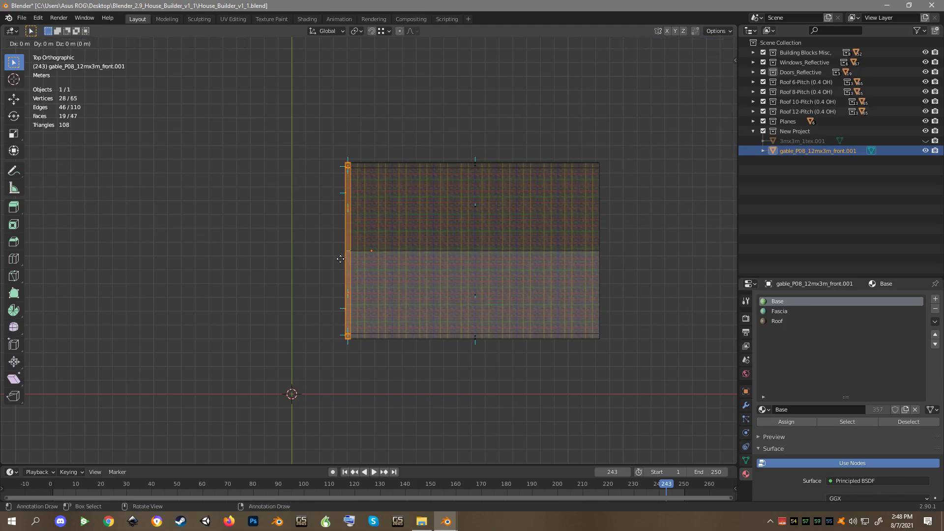
key("r")
key("z")
type("1")
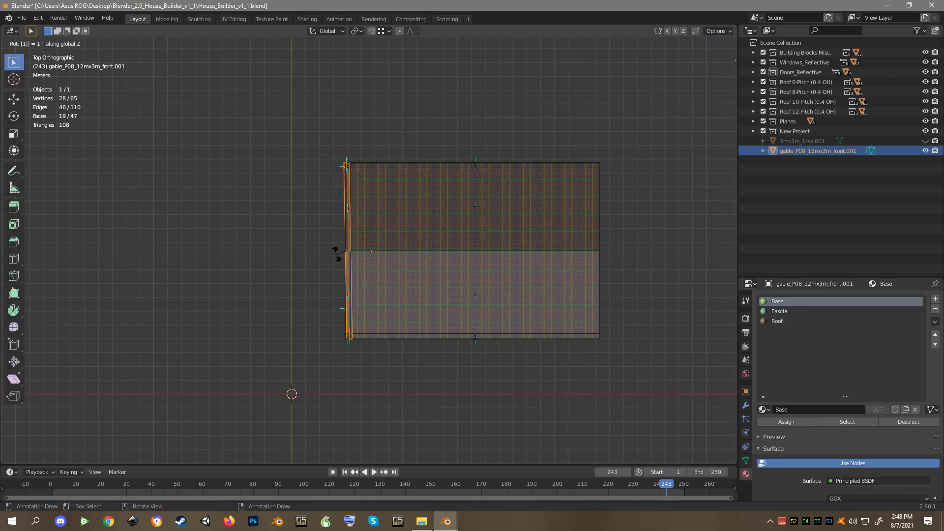
type("80")
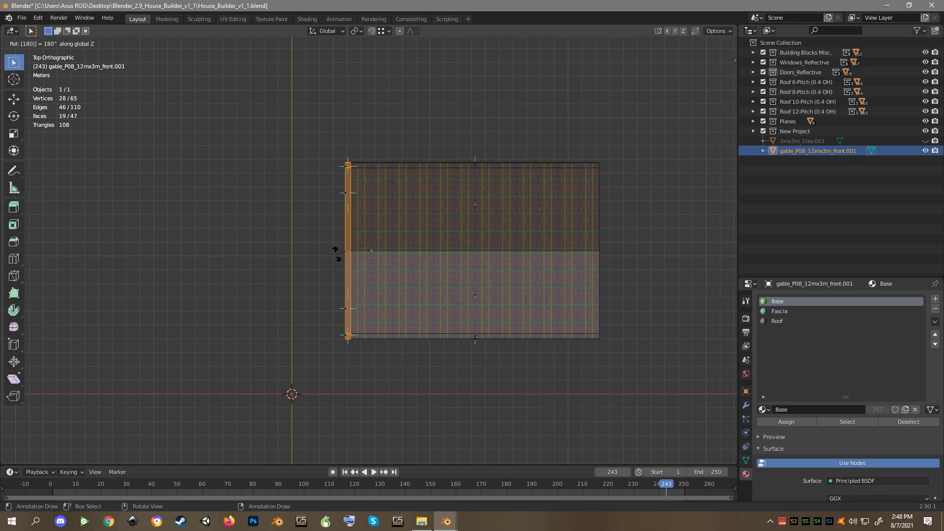
key("Return")
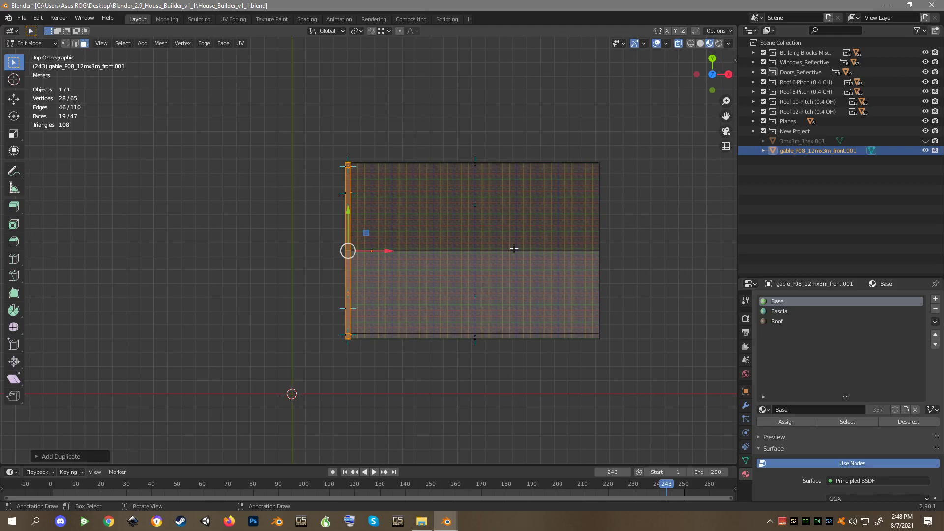
- Move the copied end strip 18.4 m along X to the roof's right end
key("g")
type("x")
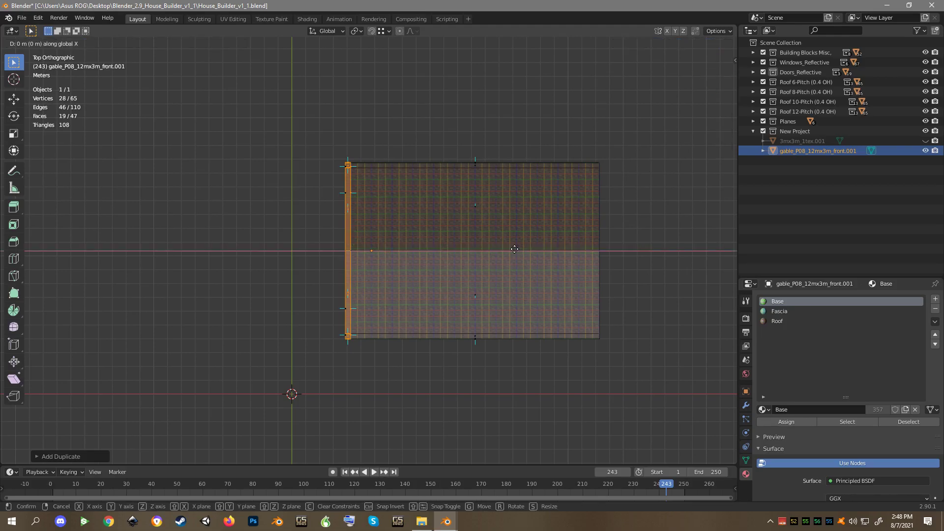
type("1")
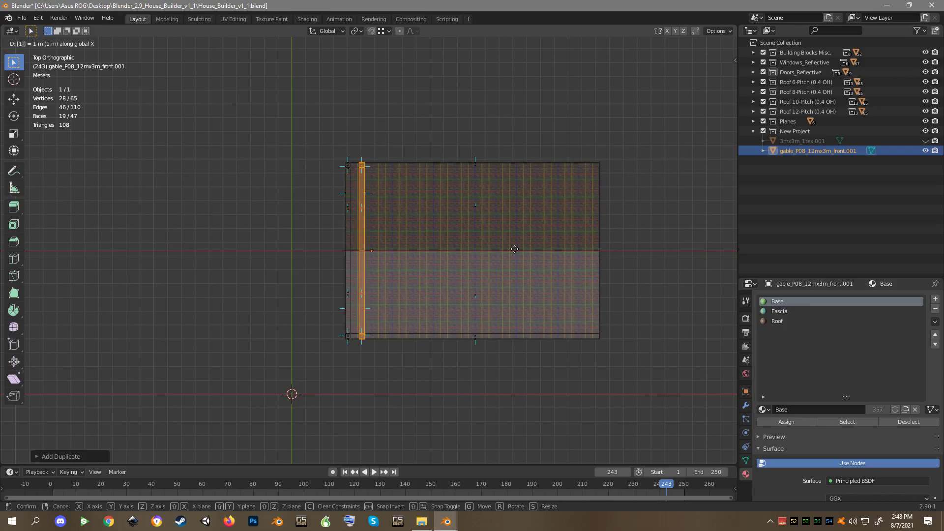
type("8.4")
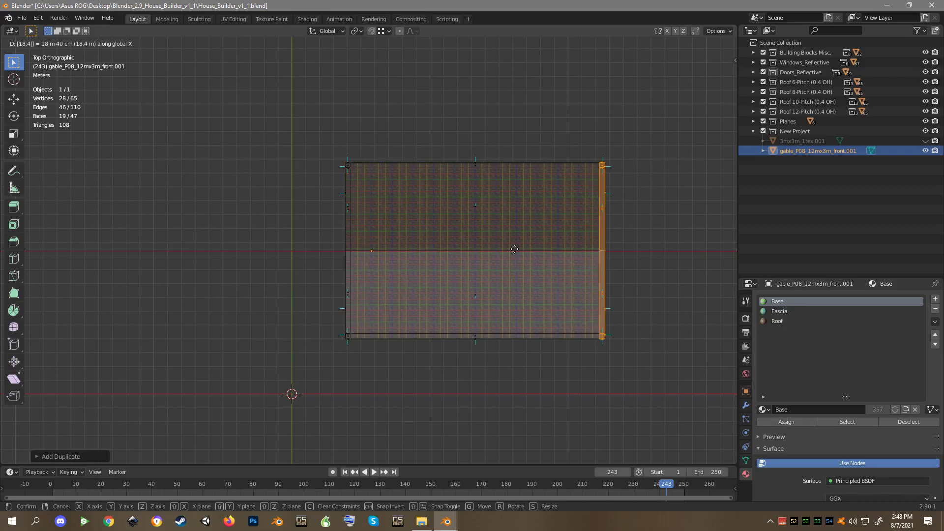
key("Return")
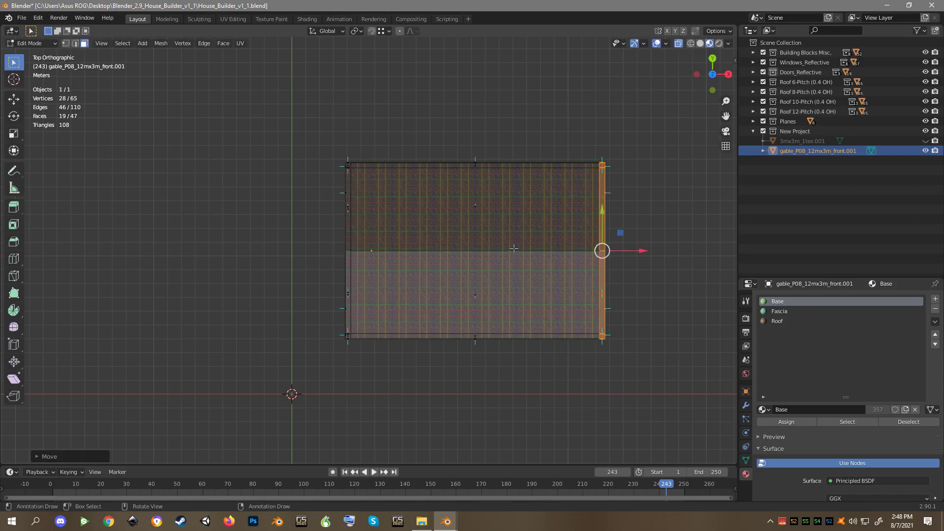
- Enable snapping and snap the end strip flush against the roof's corner vertex
key("KP_Decimal")
key("KP_6")
key("KP_6")
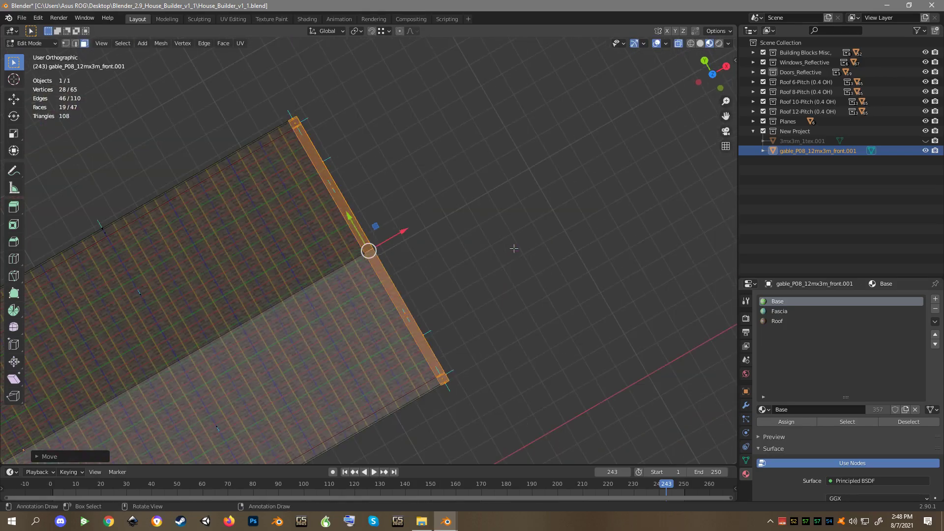
scroll(514, 248, "up", 5)
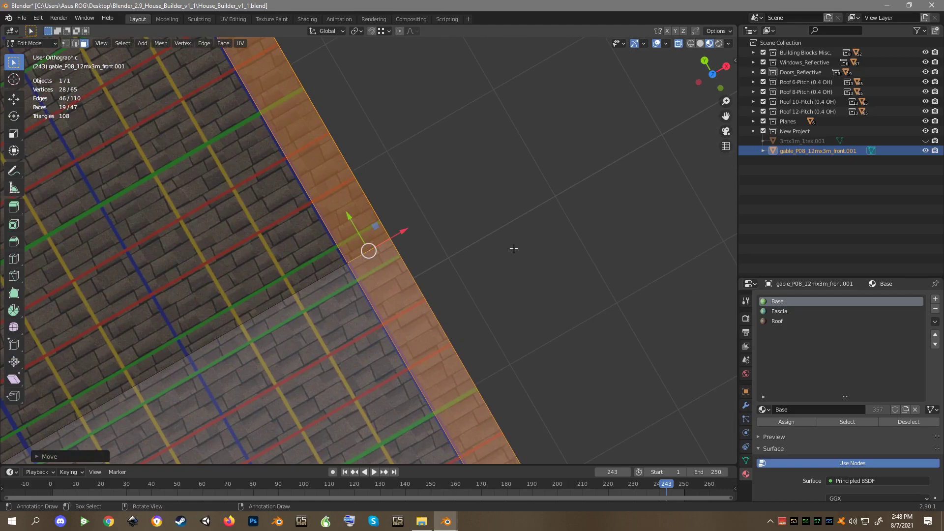
key("KP_8")
key("KP_8")
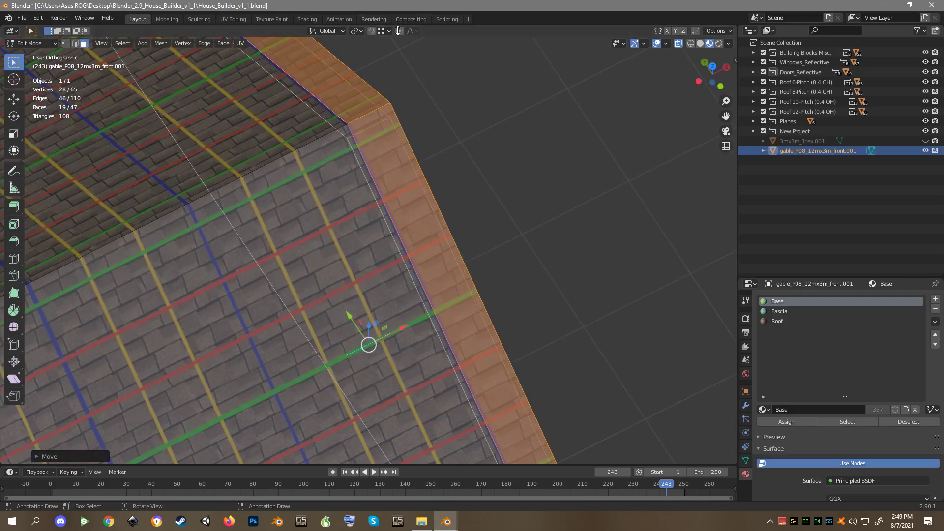
left_click(371, 31)
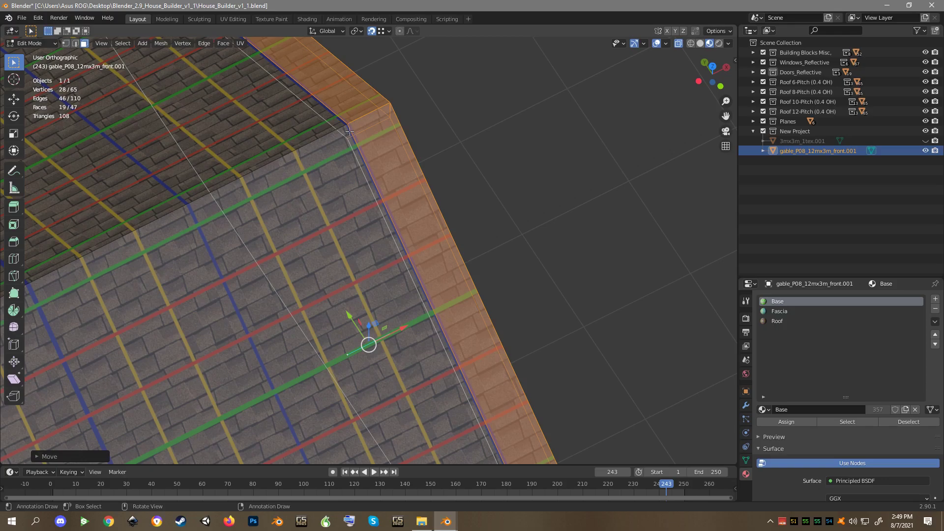
key("g")
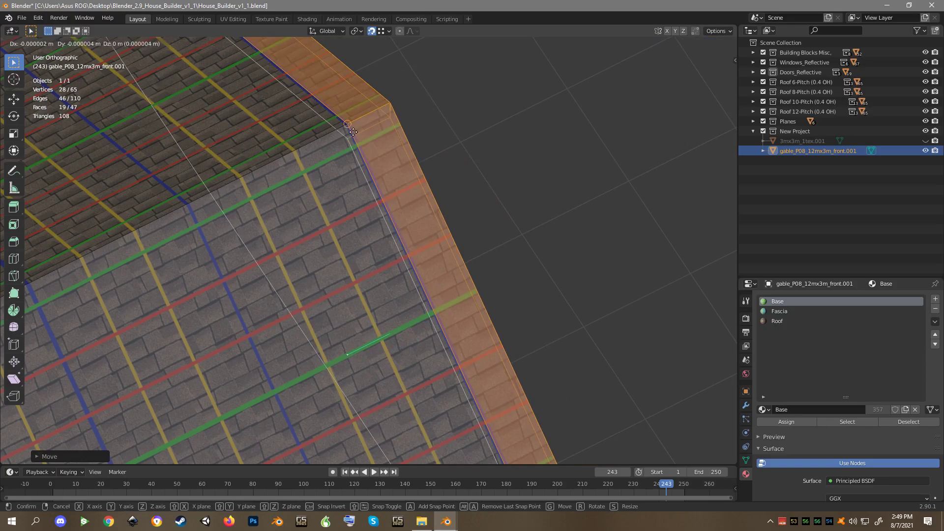
left_click(353, 132)
scroll(308, 201, "down", 5)
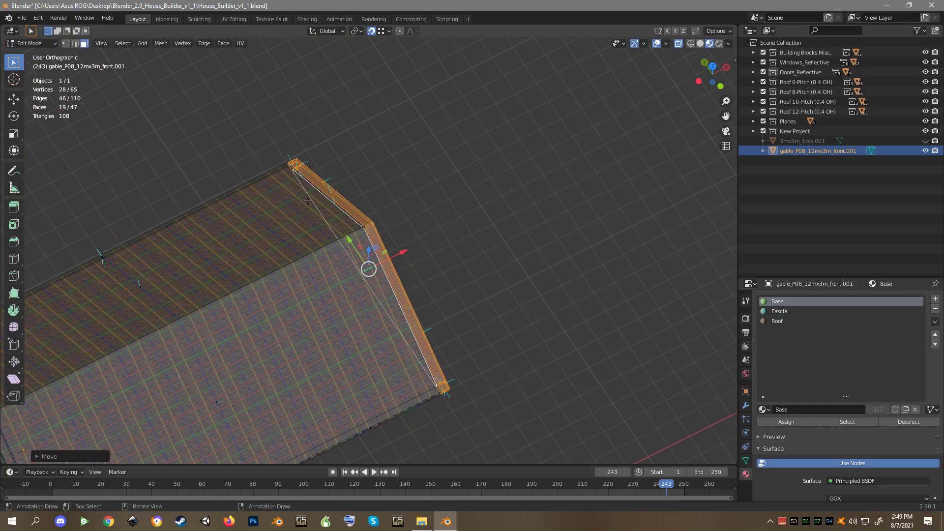
scroll(308, 200, "down", 3)
- Select the whole roof mesh and Merge by Distance, removing 9 duplicate vertices
key("a")
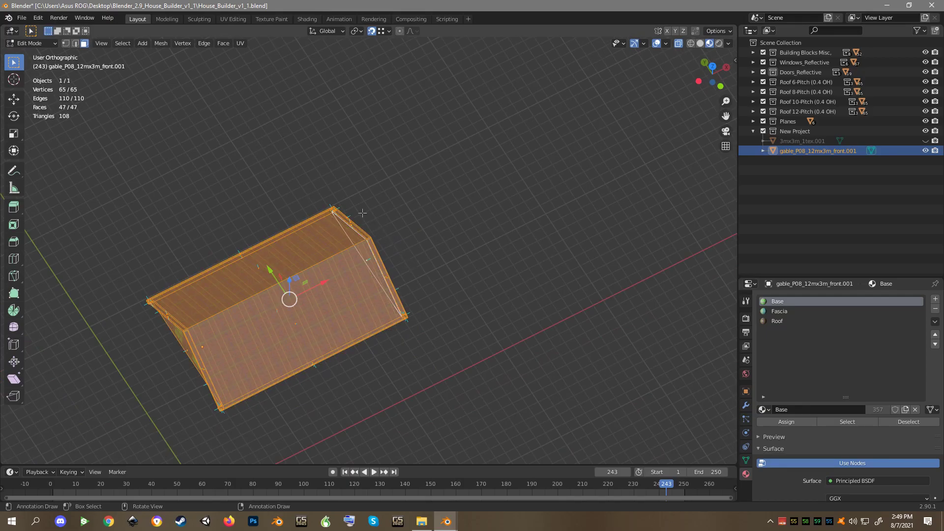
left_click(162, 47)
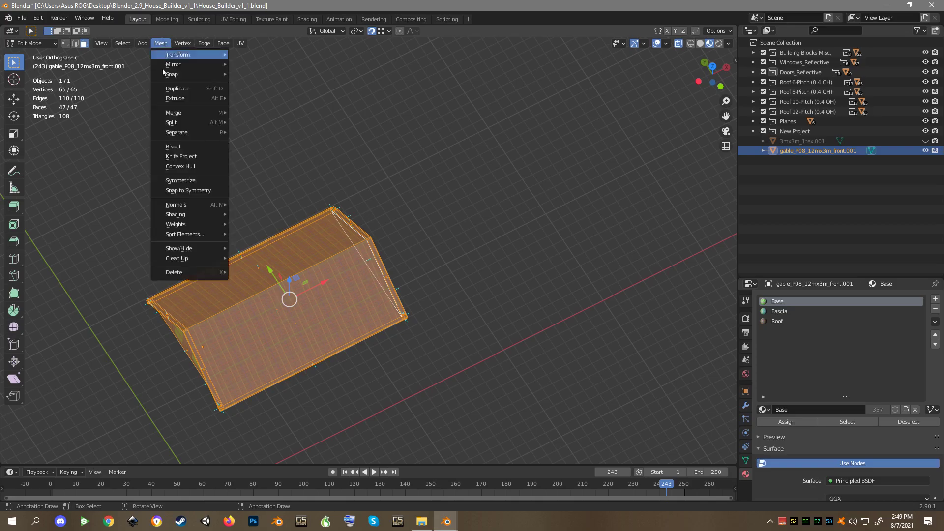
mouse_move(189, 260)
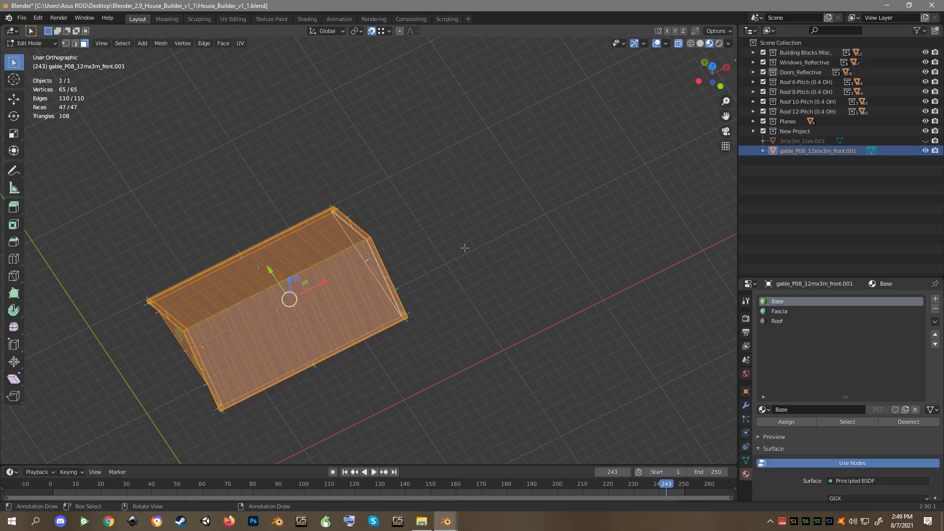
key("m")
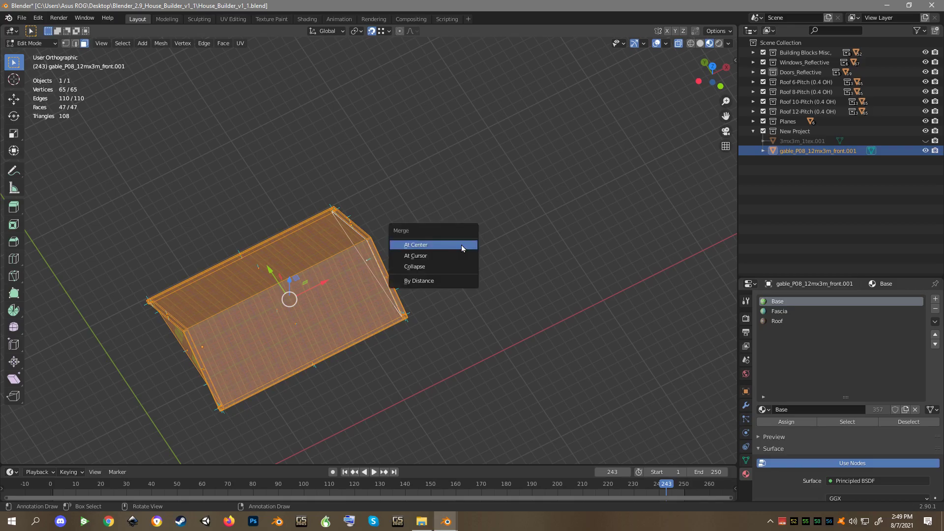
left_click(425, 281)
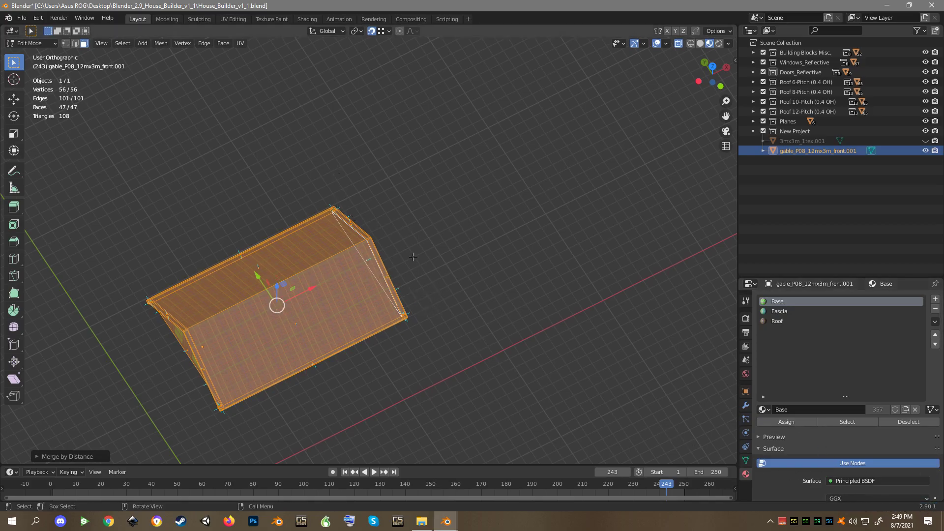
- Return to Object Mode and inspect the gable in wireframe, then back in material preview
key("Tab")
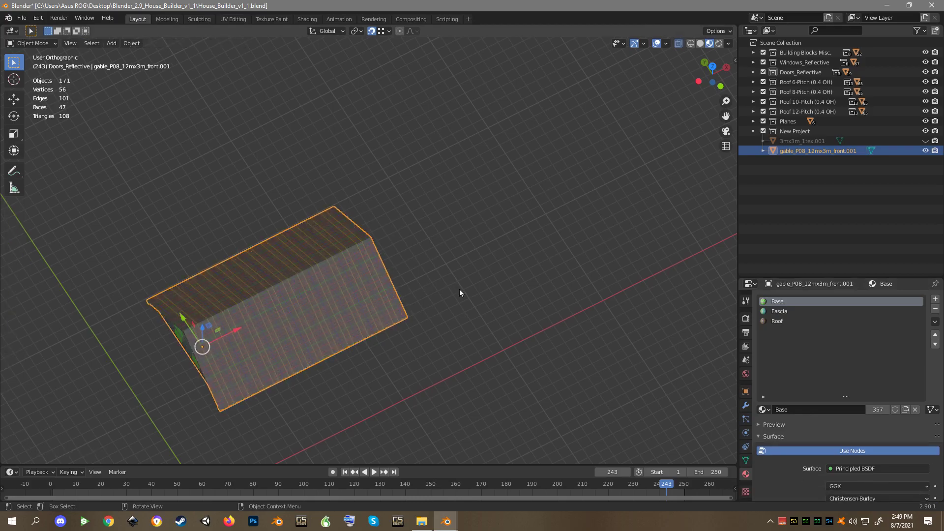
key("KP_8")
key("KP_8")
key("KP_8")
key("KP_8")
key("KP_8")
key("KP_8")
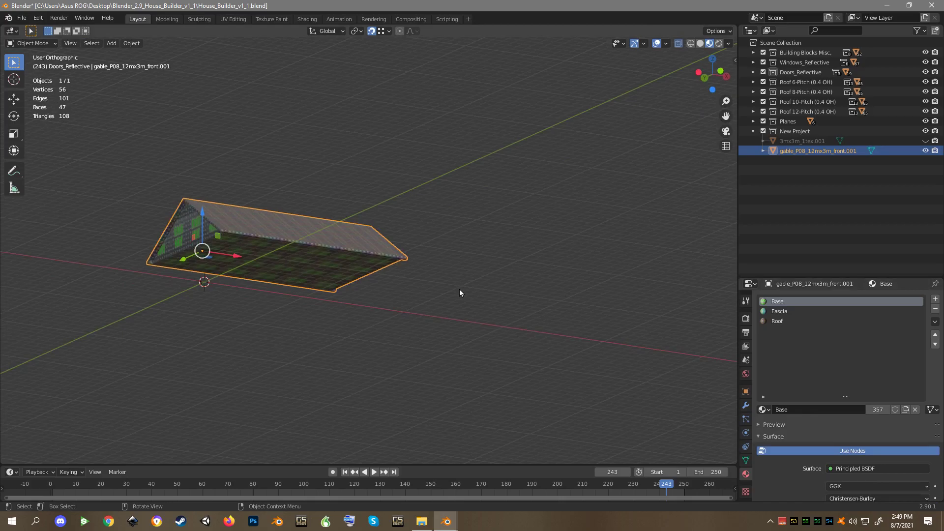
key("KP_8")
key("KP_8")
key("KP_8")
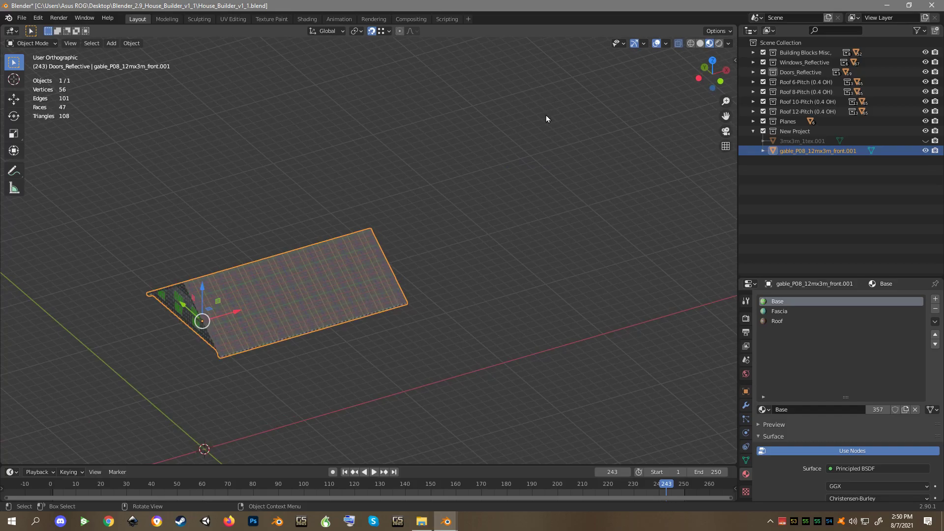
key("z")
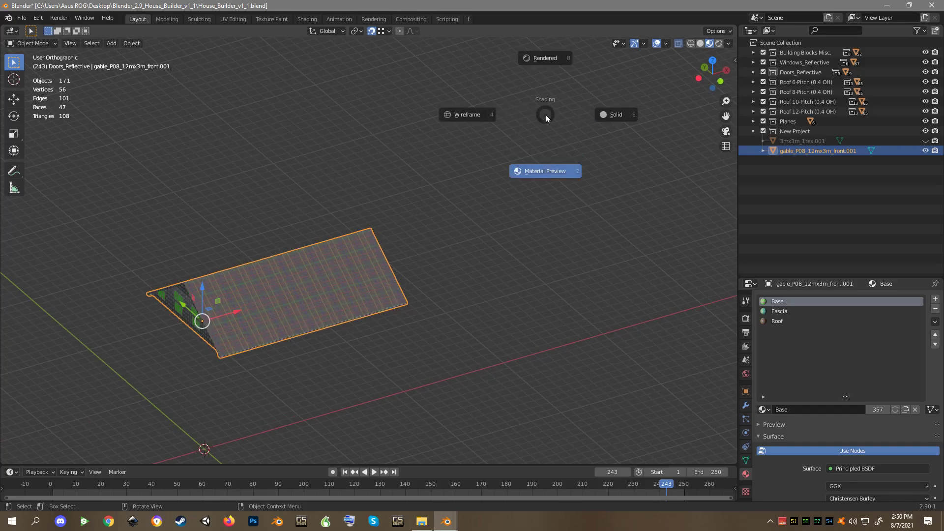
key("4")
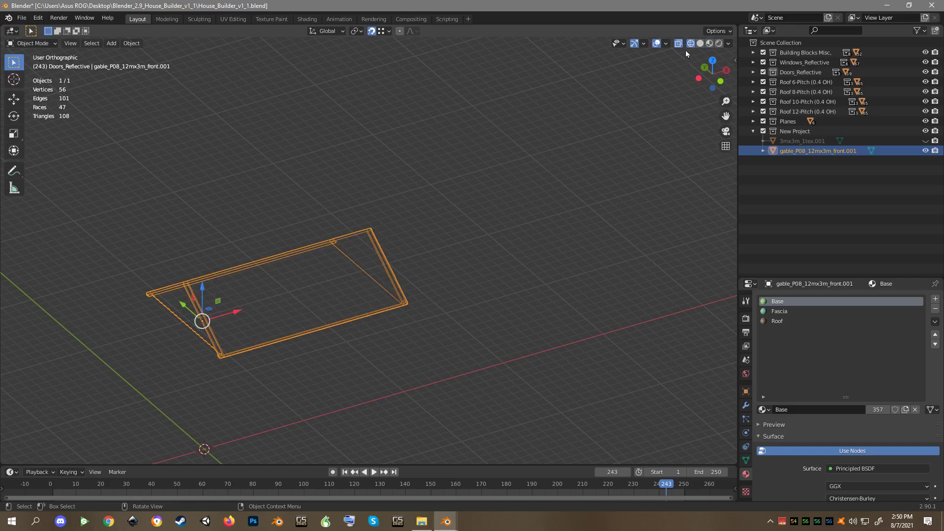
scroll(378, 333, "up", 5)
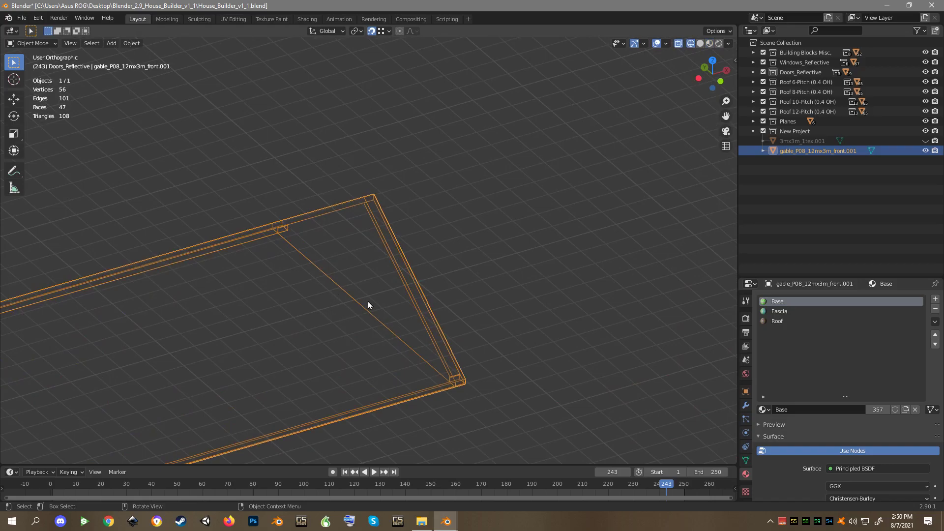
scroll(367, 304, "down", 3)
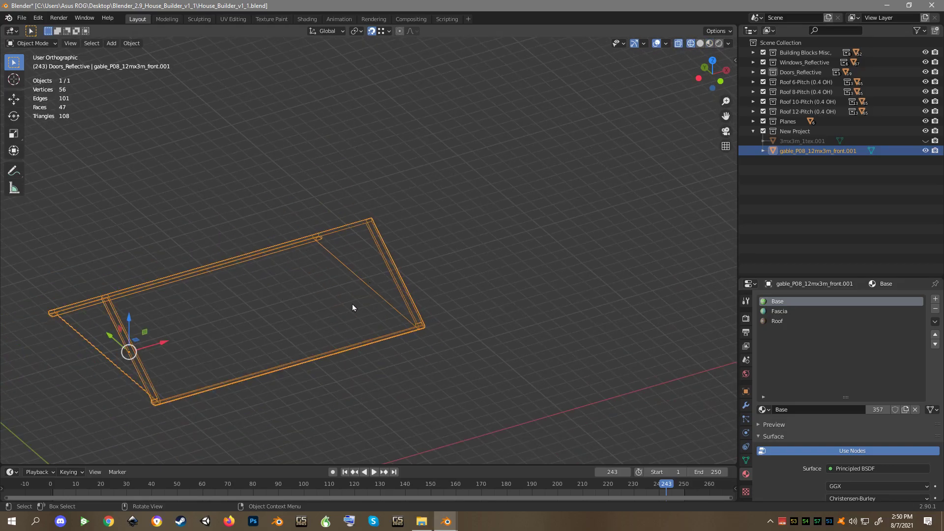
key("z")
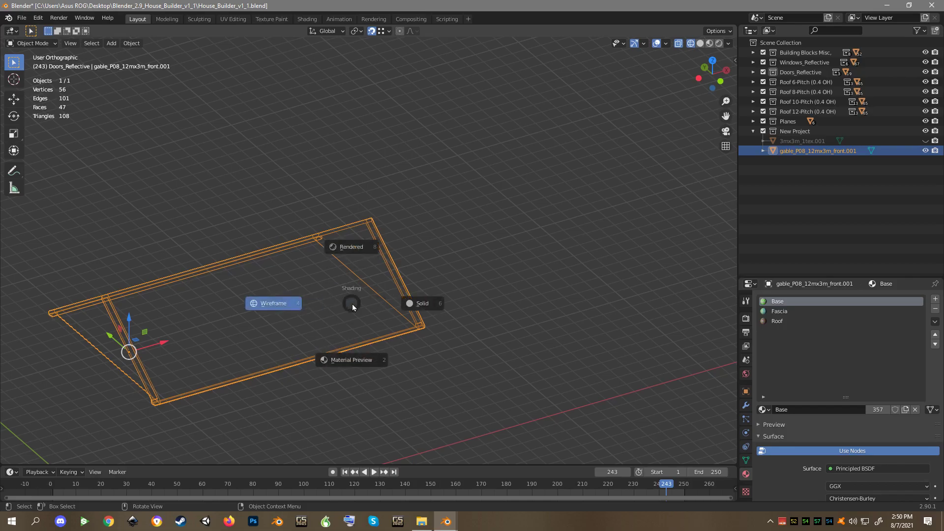
key("2")
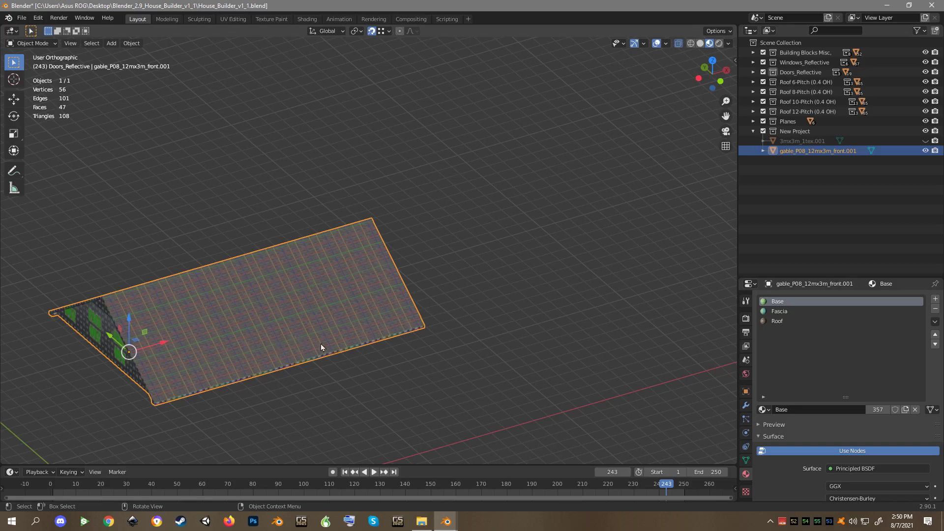
- Frame the gable upright close up and re-enter Edit Mode with everything selected
scroll(247, 349, "down", 1)
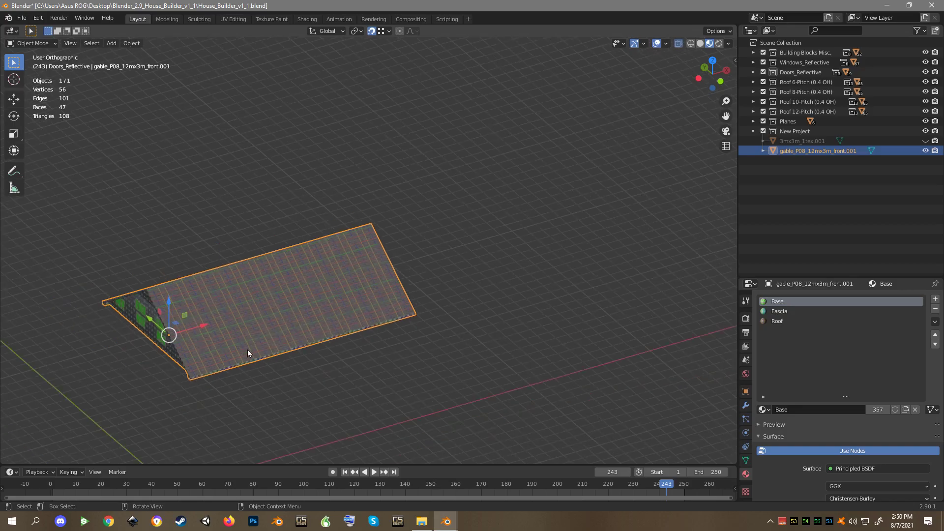
key("KP_8")
key("KP_8")
key("KP_8")
key("KP_8")
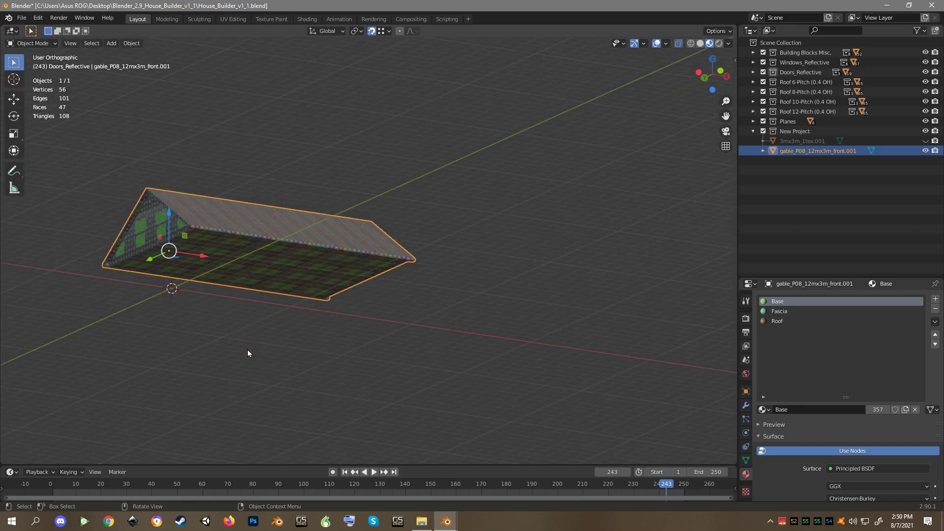
scroll(247, 353, "up", 2)
key("ctrl+KP_4")
key("ctrl+KP_4")
key("ctrl+KP_4")
scroll(247, 352, "up", 2)
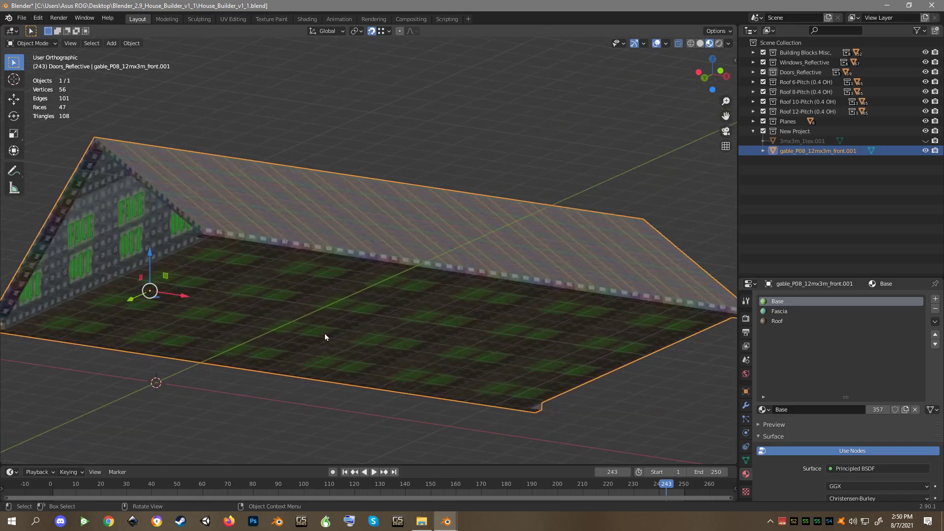
key("Tab")
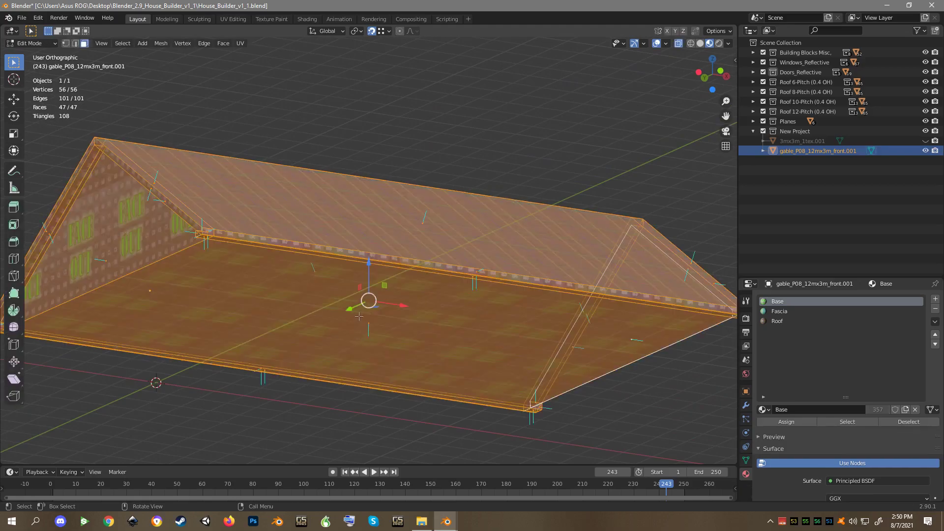
- Try moving the gable mesh along Y, then restore its original position
key("g")
key("y")
left_click(402, 374)
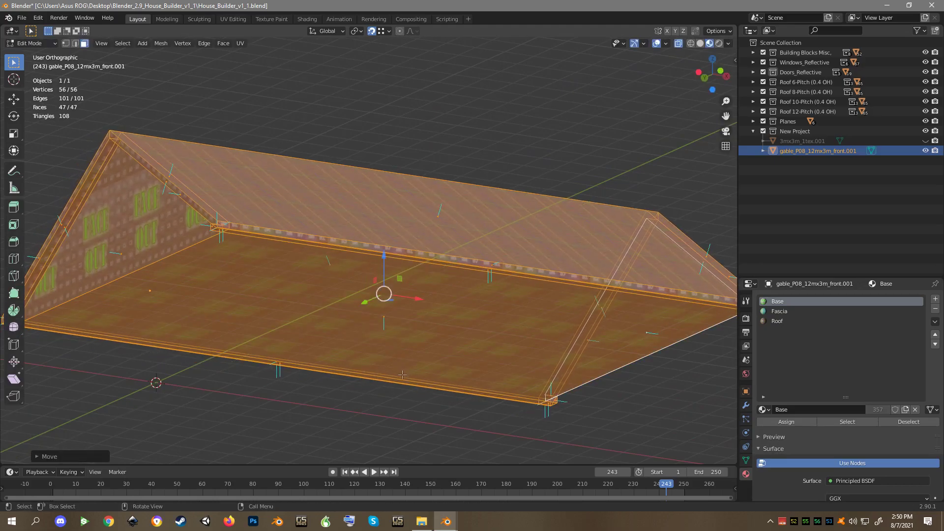
key("g")
key("y")
key("Return")
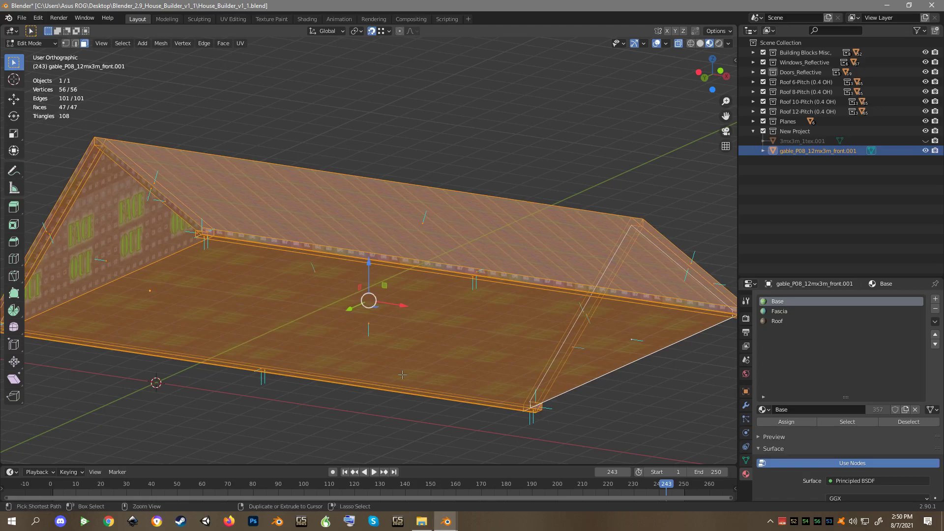
key("Tab")
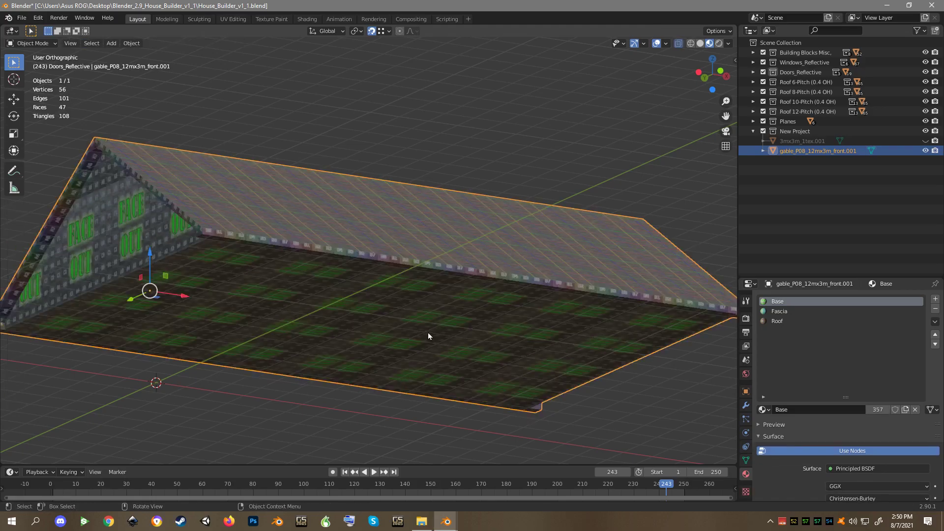
key("Tab")
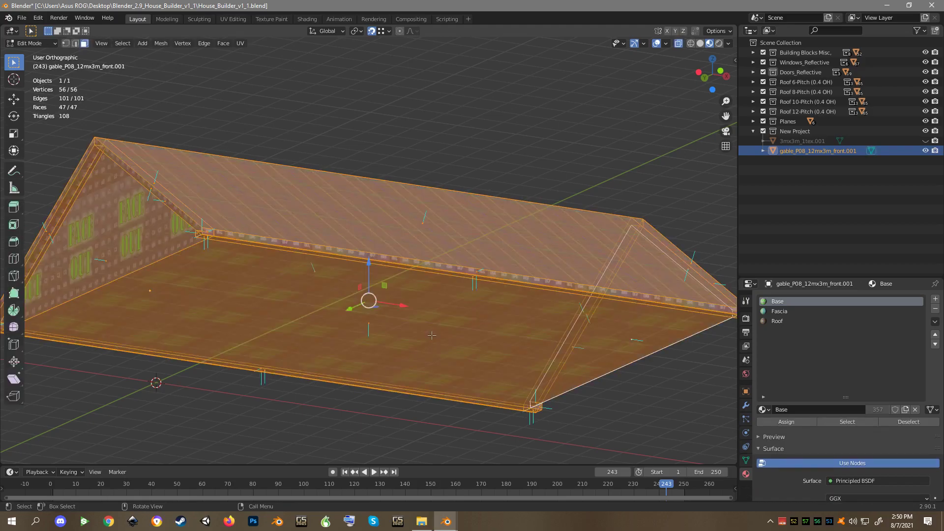
- Deselect all, box-select the gable's floor face and delete it
key("alt+a")
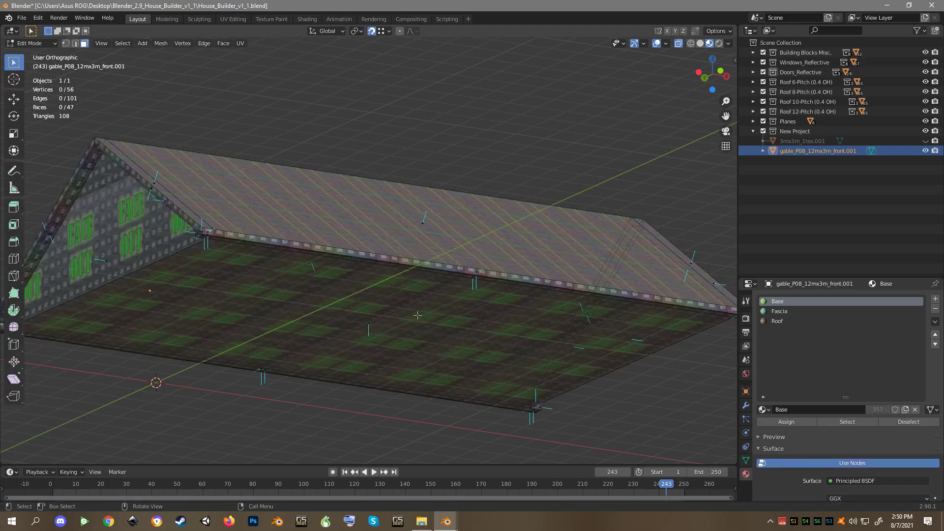
left_click_drag(357, 302, 387, 339)
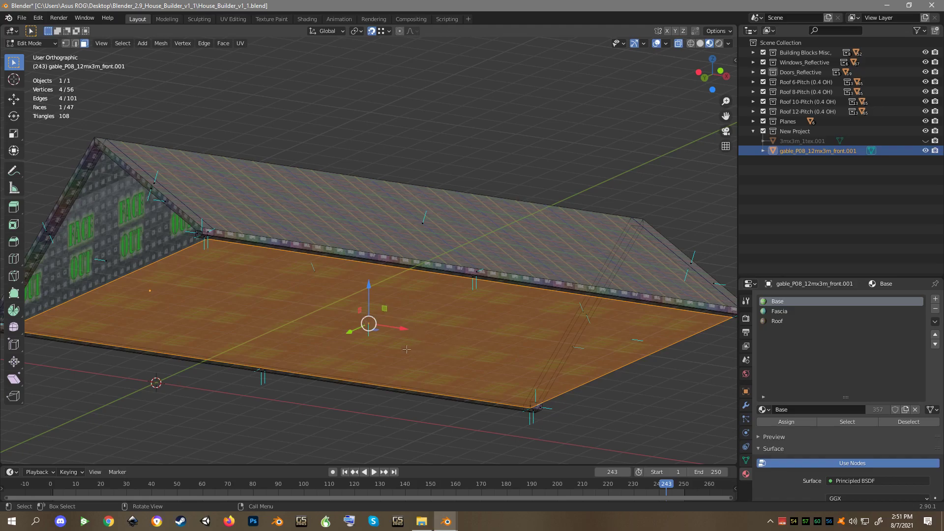
key("x")
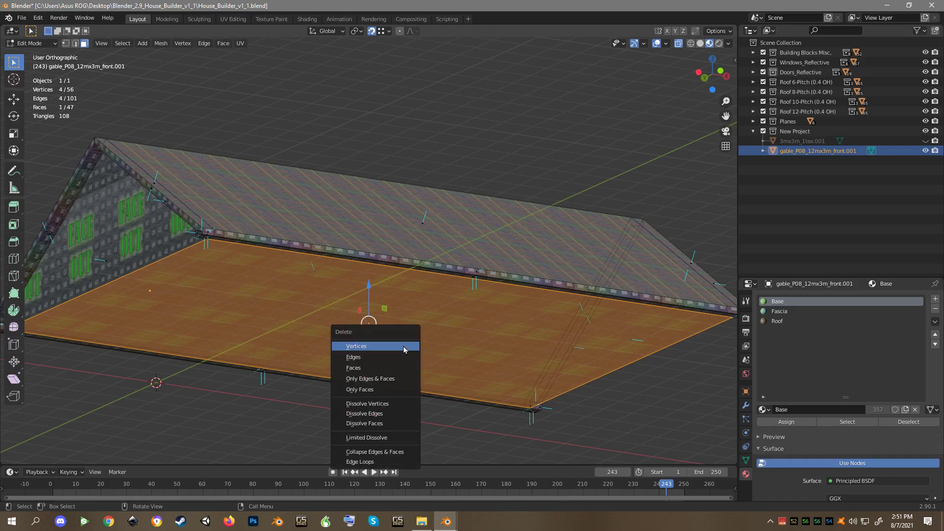
left_click(363, 371)
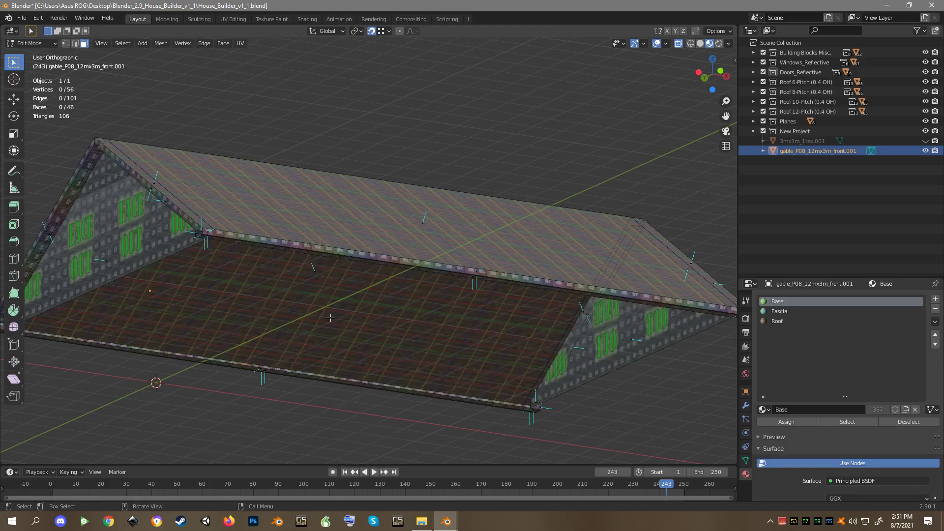
scroll(330, 318, "down", 1)
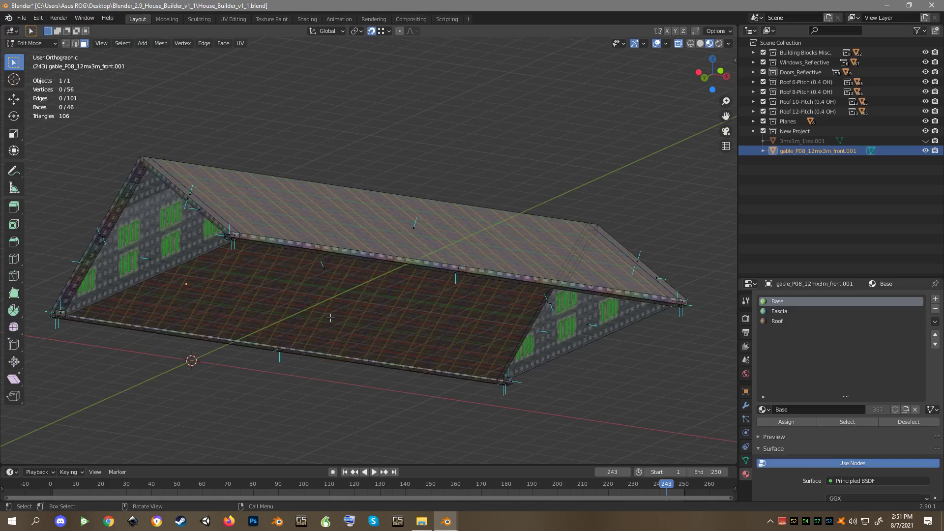
- Unhide the 3mx3m_1tex.001 FACE OUT panel, select it and frame it
key("Tab")
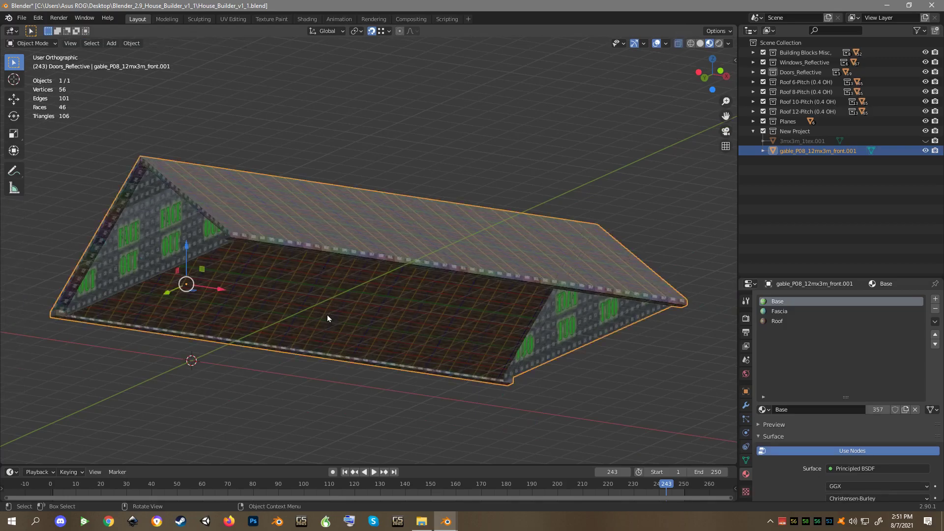
key("KP_1")
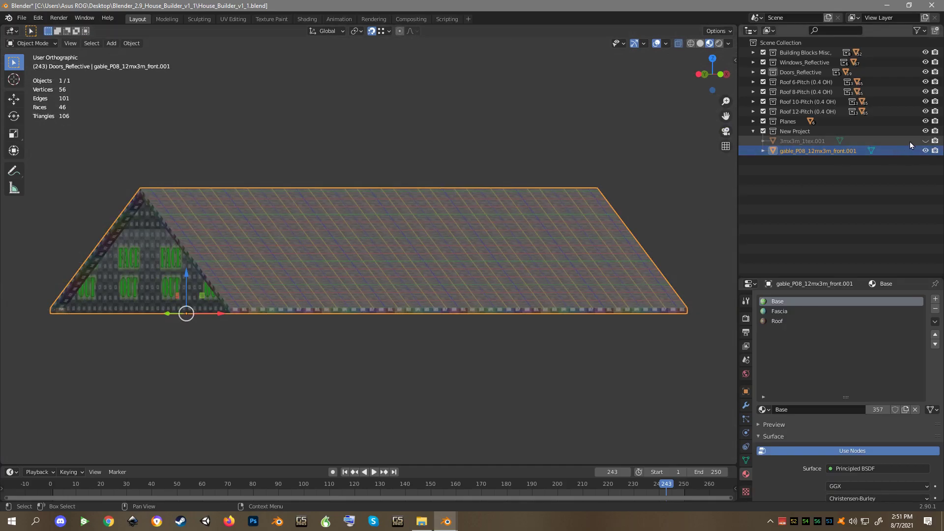
left_click(924, 141)
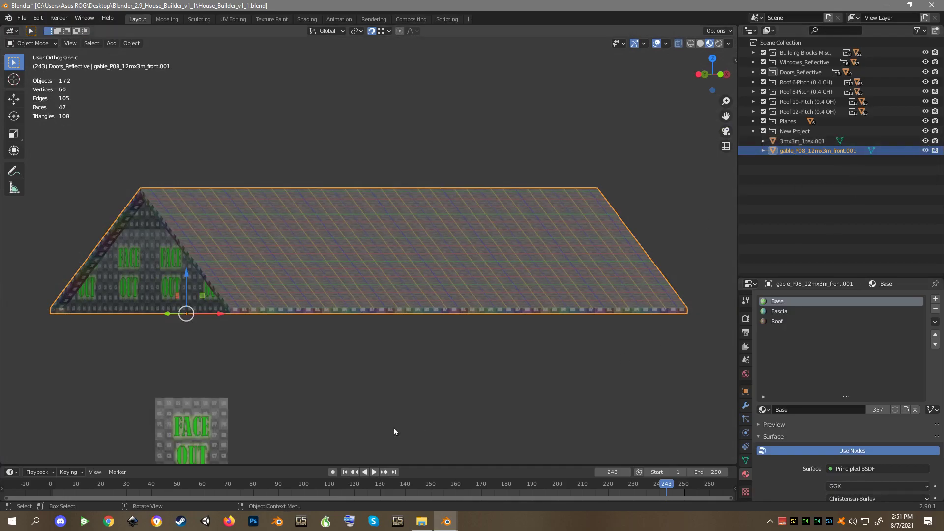
left_click(193, 431)
key("KP_8")
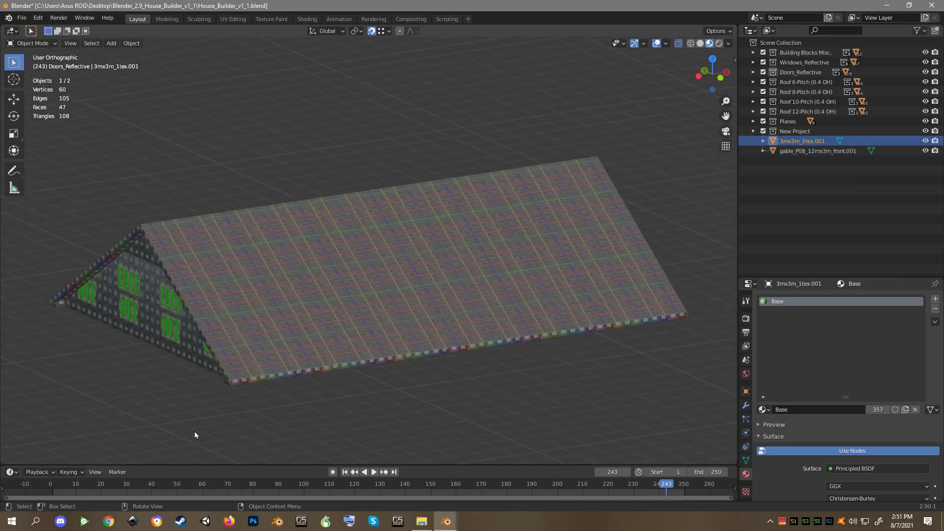
key("KP_Decimal")
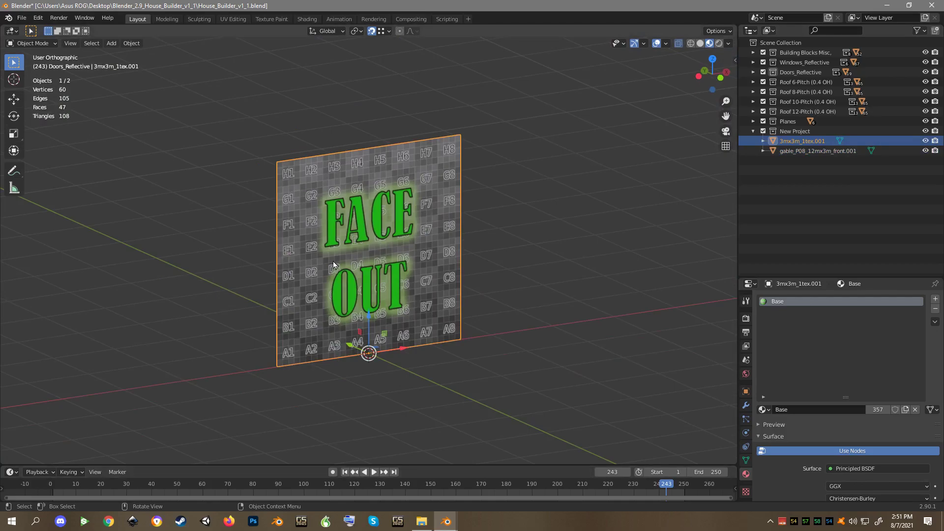
scroll(332, 261, "down", 5)
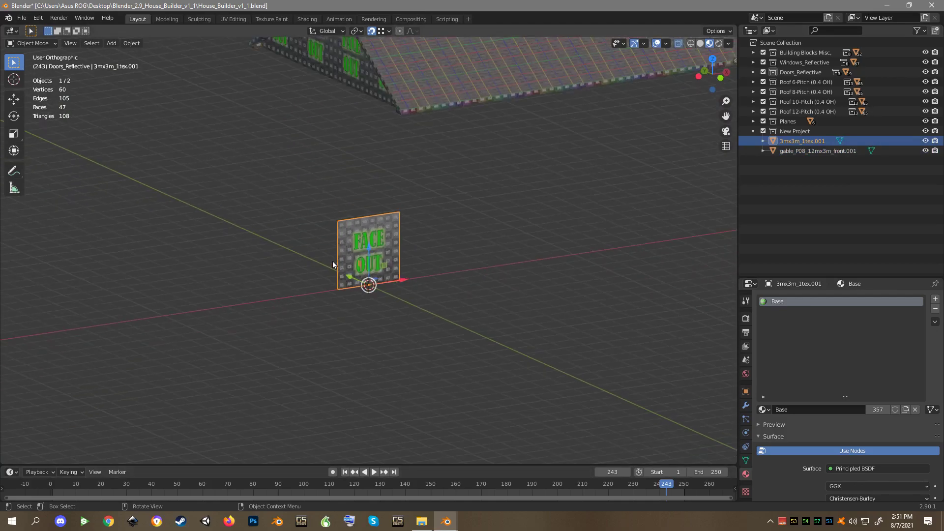
- Make two in-place copies of the panel and hide the original 3mx3m_1tex.001
key("shift")
key("shift+d")
key("Escape")
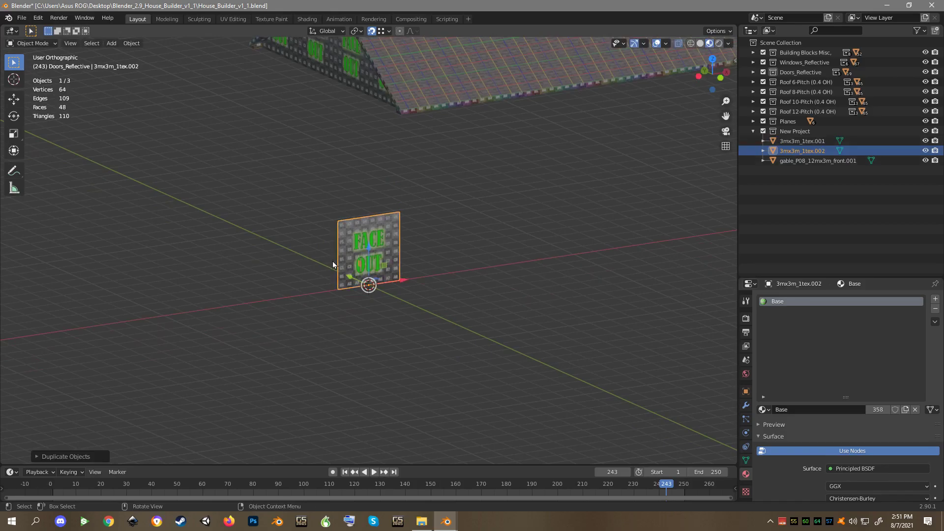
key("shift")
key("shift+d")
key("Escape")
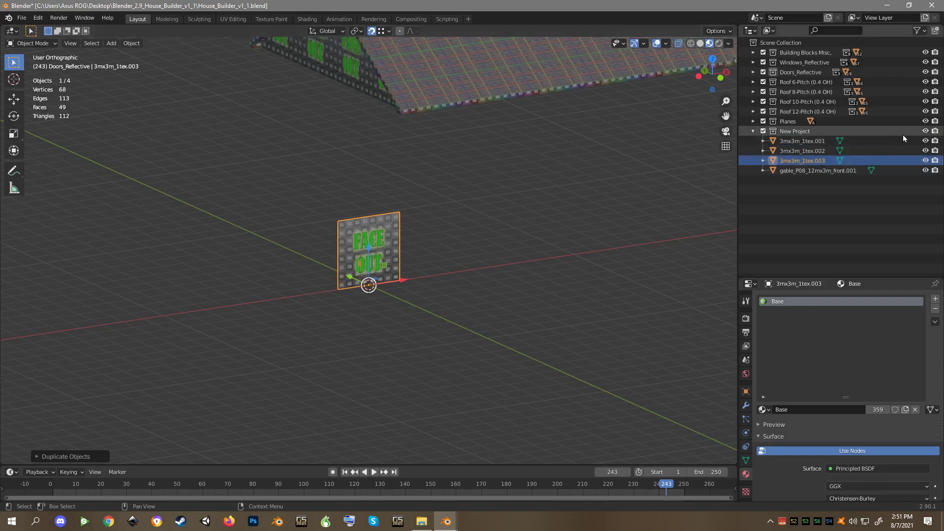
left_click(925, 141)
- Shift the 3mx3m_1tex.003 panel copy to the right along X
scroll(517, 320, "down", 3)
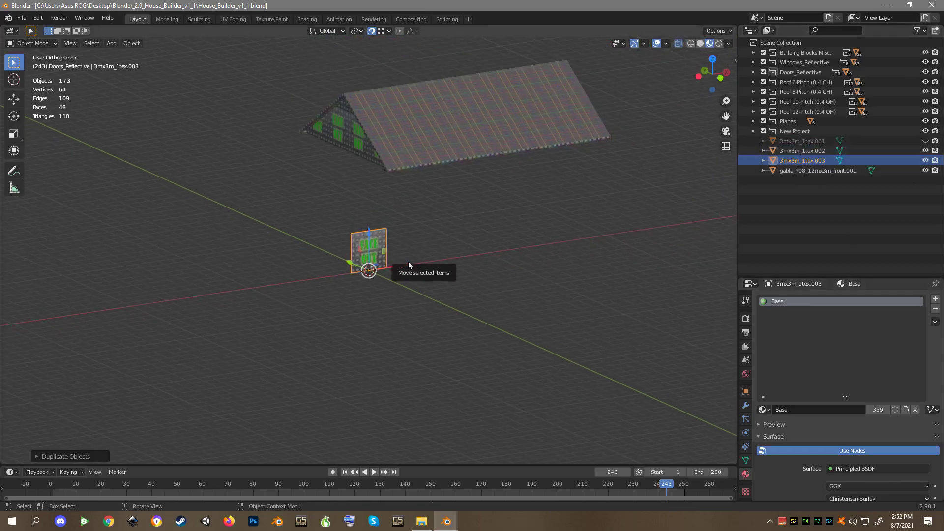
key("shift+d")
key("x")
left_click(703, 196)
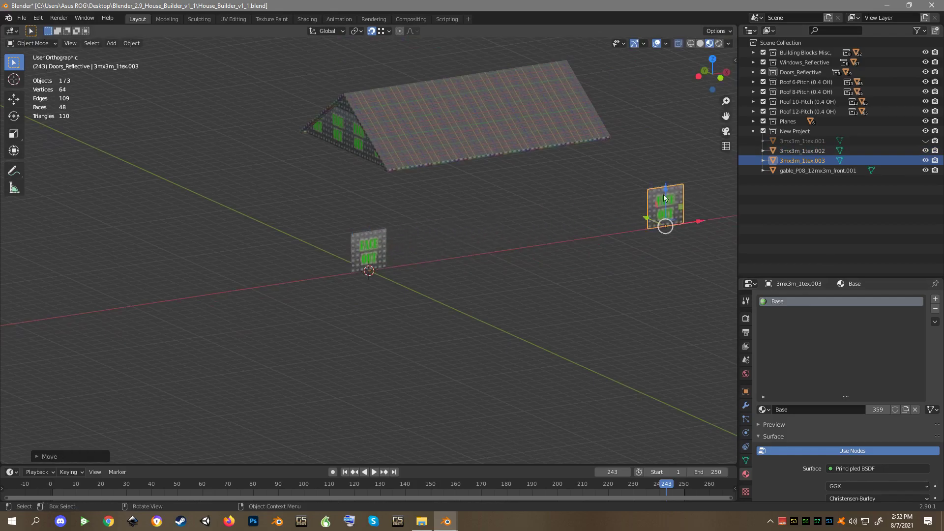
- Snap 3mx3m_1tex.002 onto the roof corner and frame it in front view
left_click(372, 242)
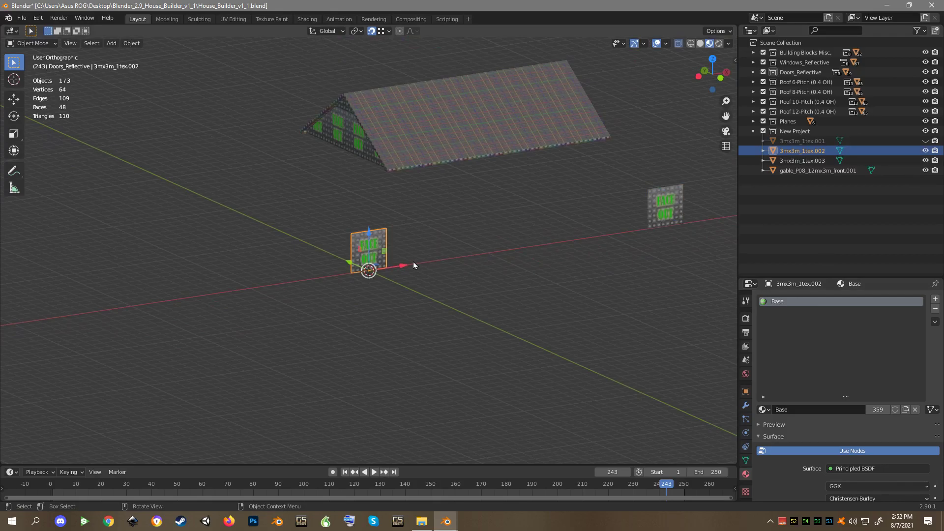
left_click_drag(402, 262, 499, 268)
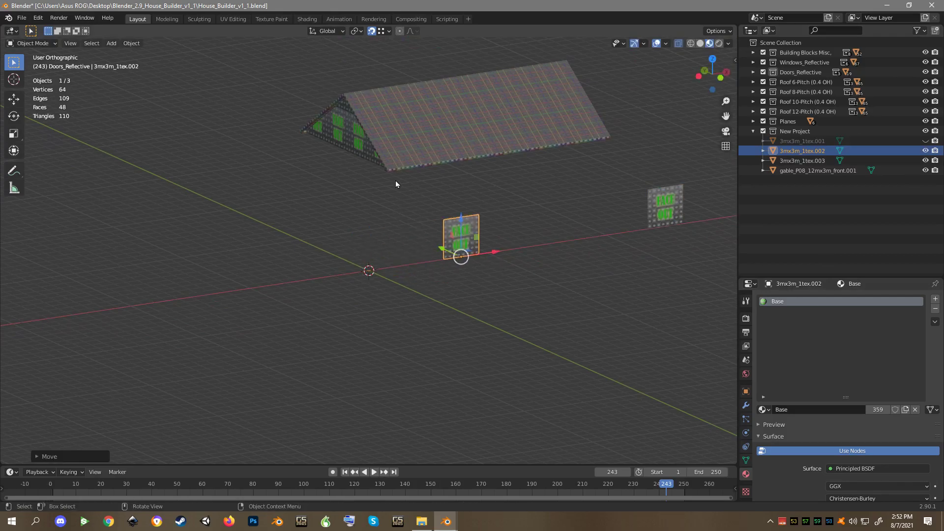
middle_click_drag(395, 184, 395, 184)
scroll(395, 184, "up", 5)
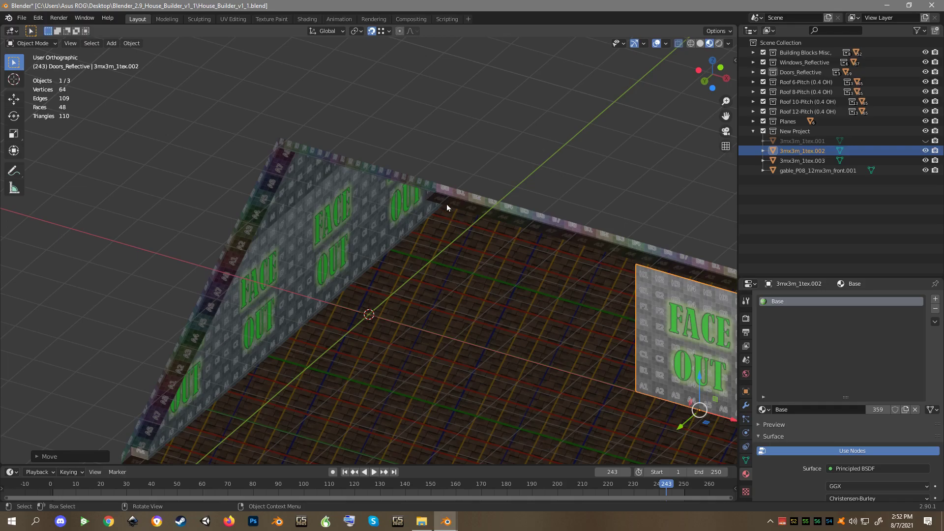
key("g")
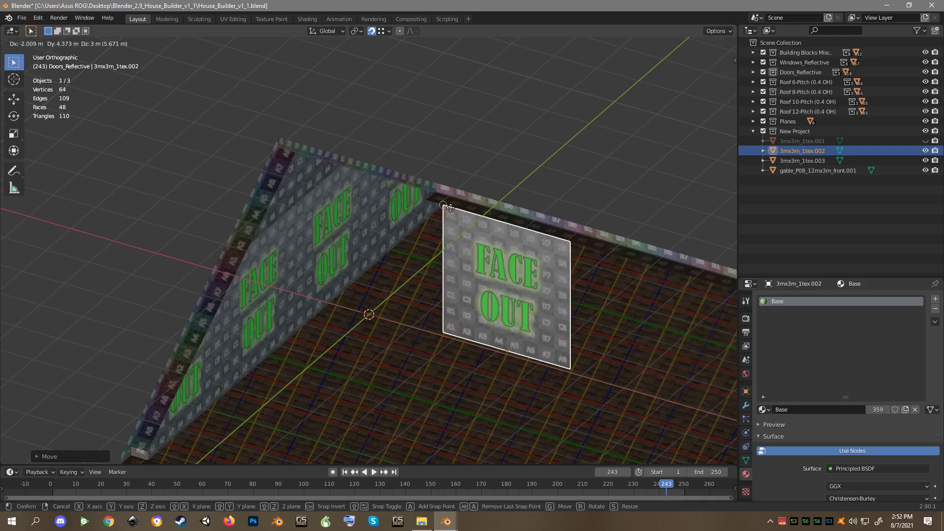
left_click(449, 207)
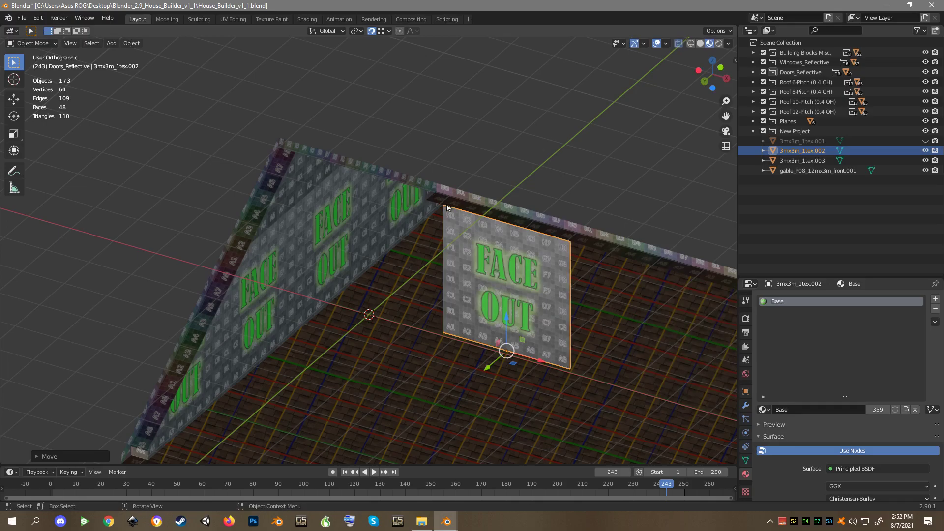
key("KP_1")
key("KP_Decimal")
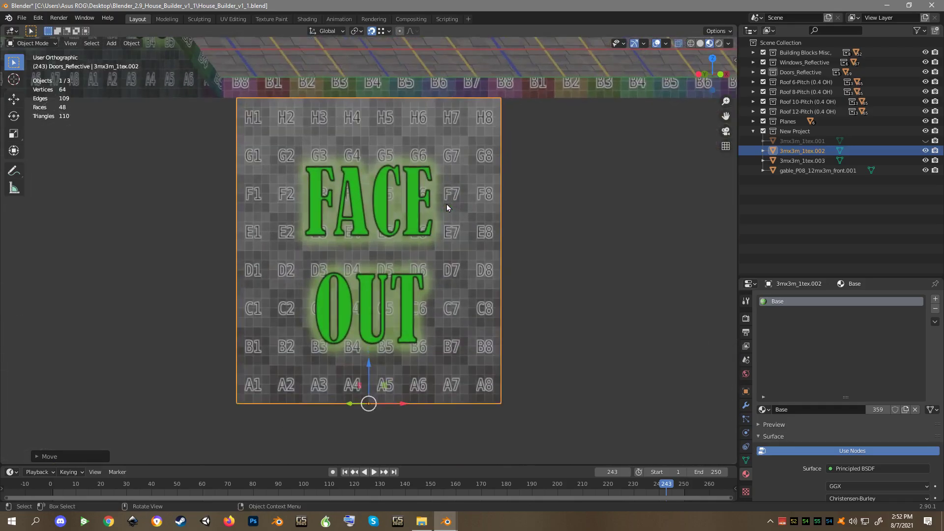
- In edge mode, lower the panel's bottom edge with two -3 m moves along Z
key("Tab")
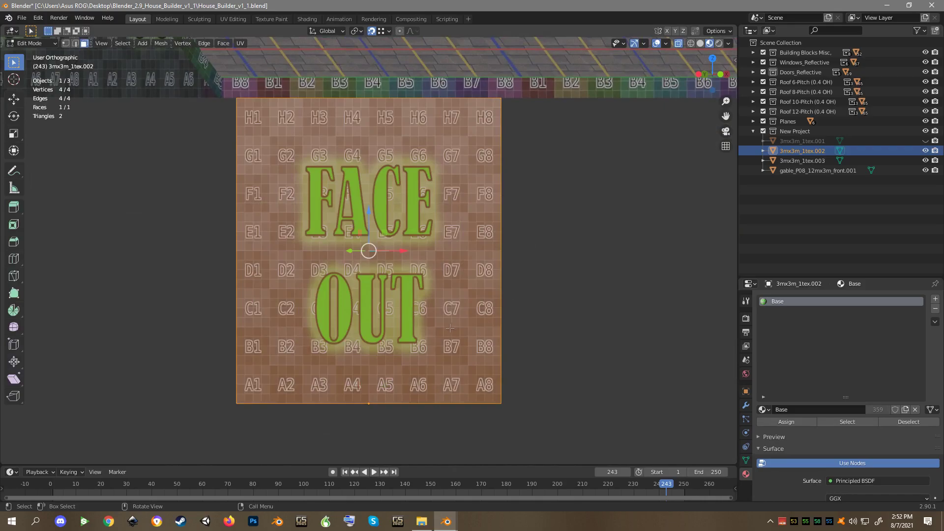
key("2")
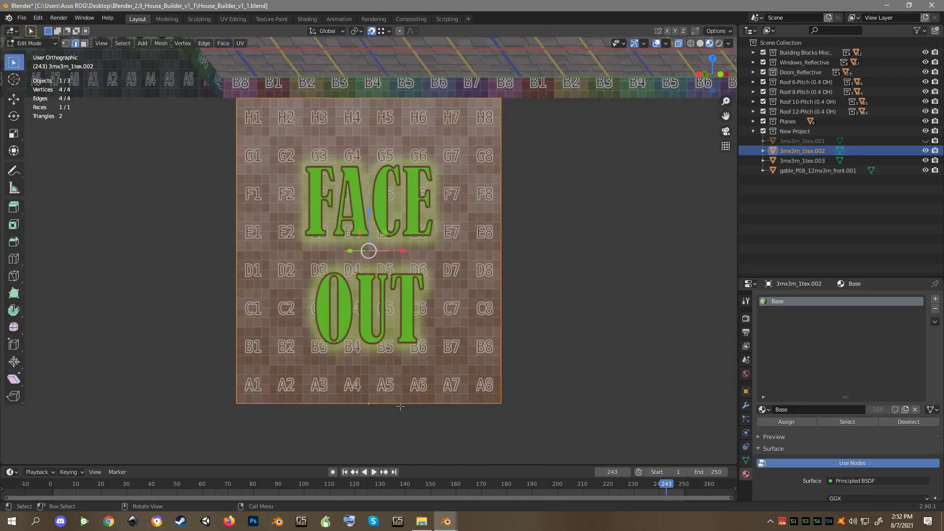
left_click(418, 416)
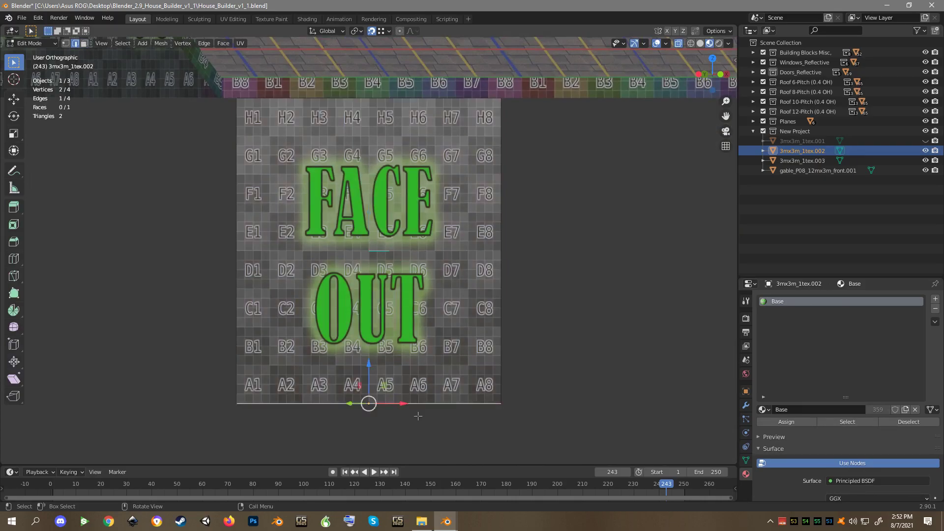
key("g")
key("z")
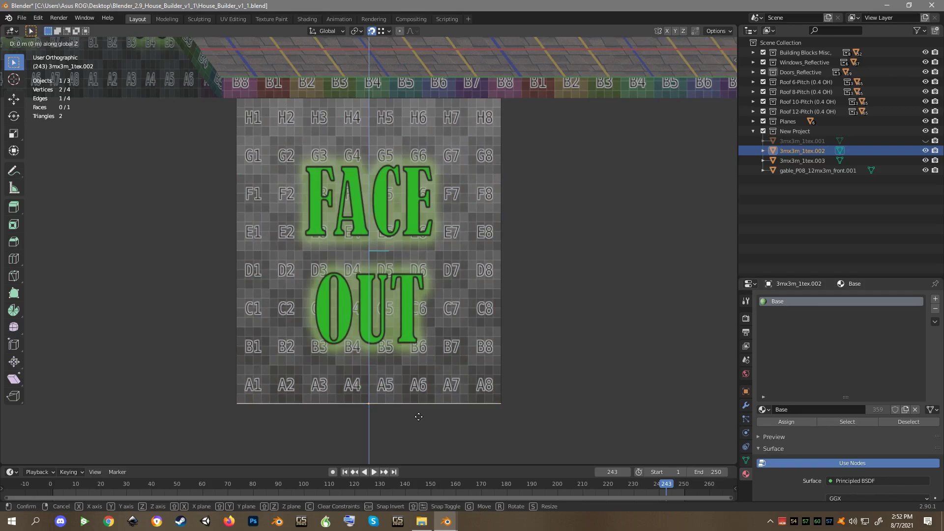
type("-3")
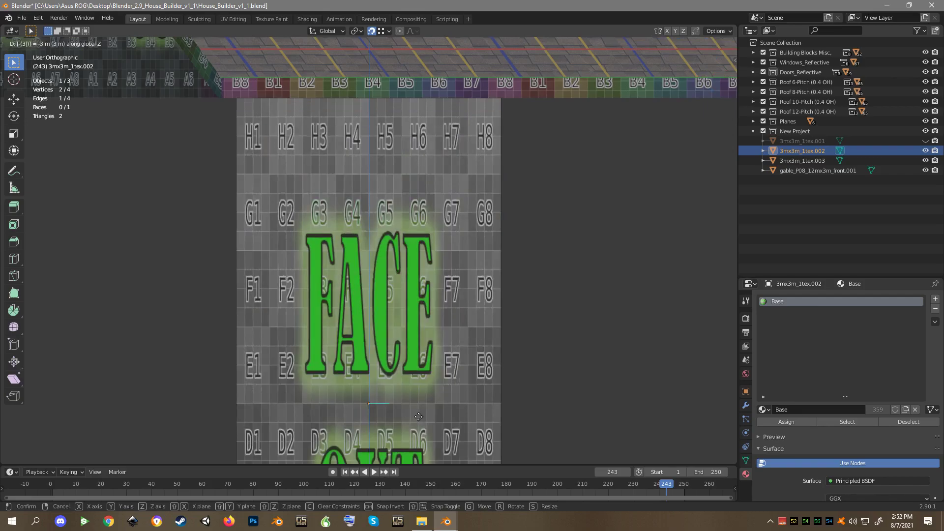
key("Return")
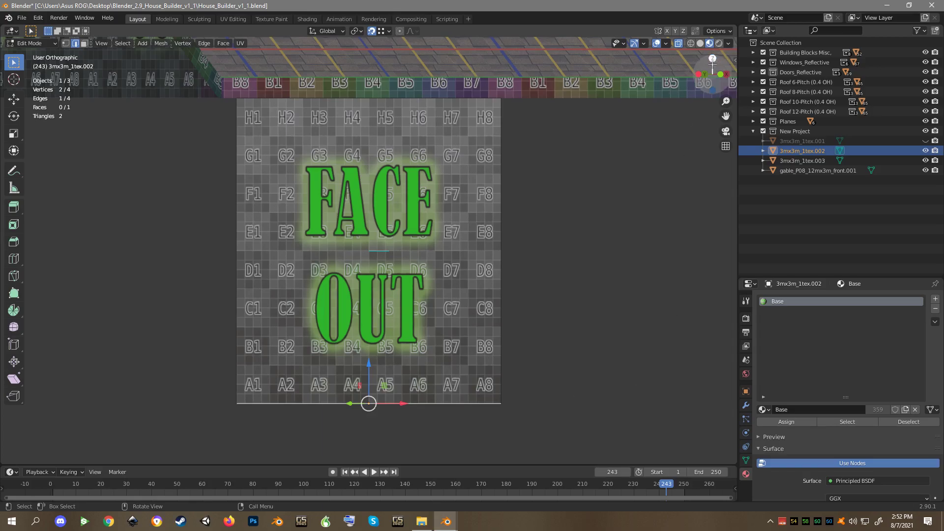
left_click(712, 33)
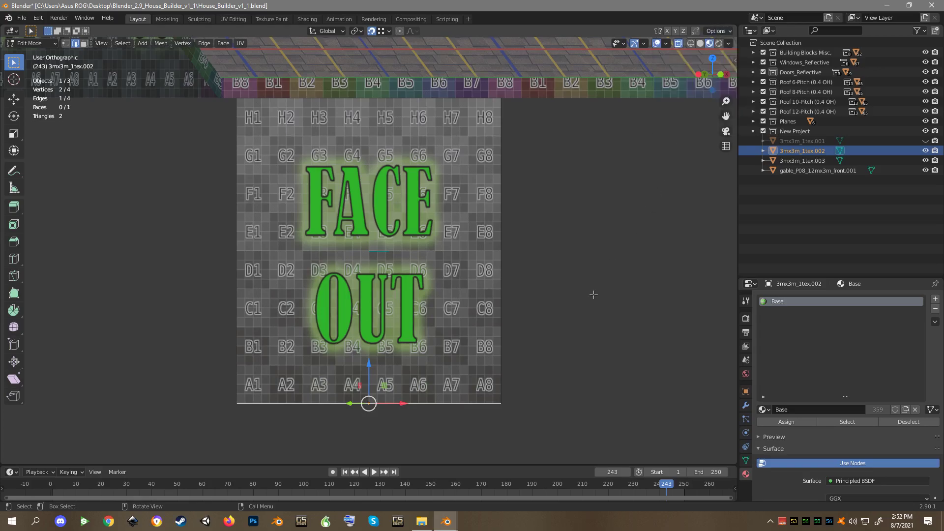
key("g")
key("z")
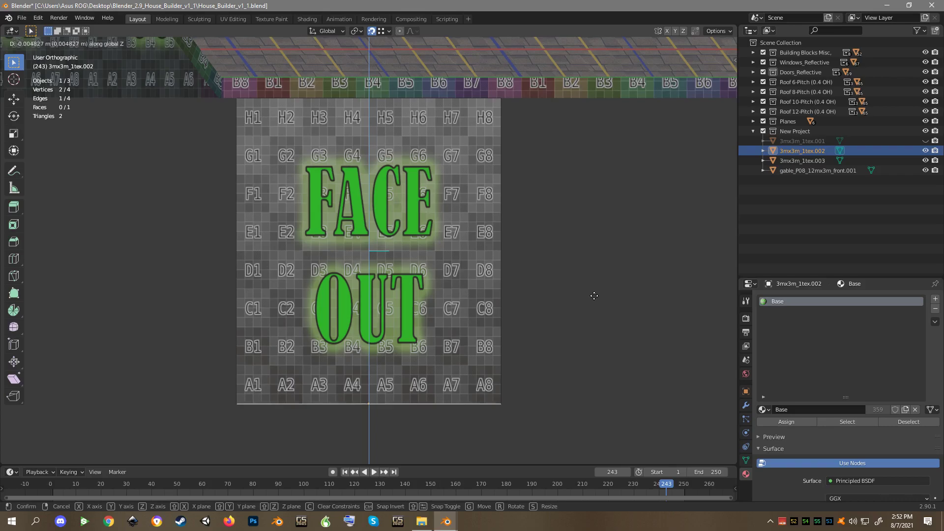
type("-3")
key("Return")
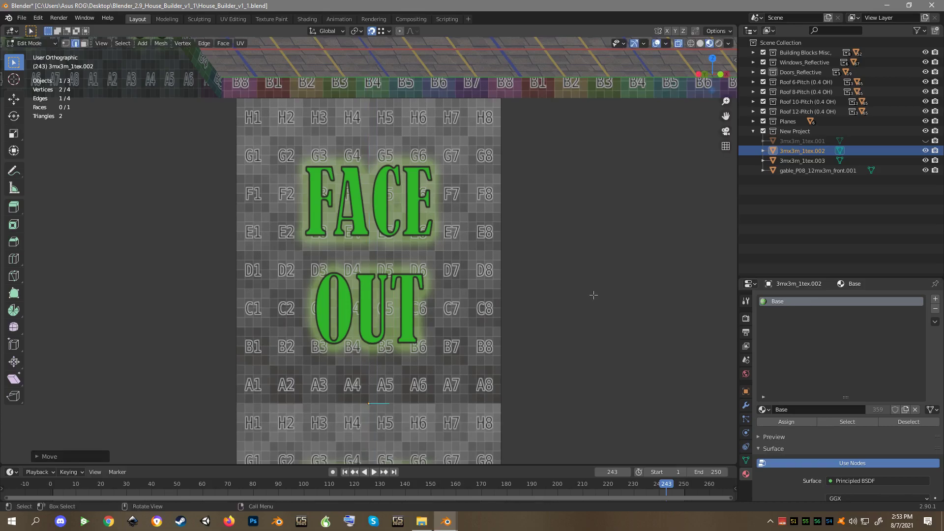
scroll(595, 300, "down", 2)
scroll(596, 305, "down", 2)
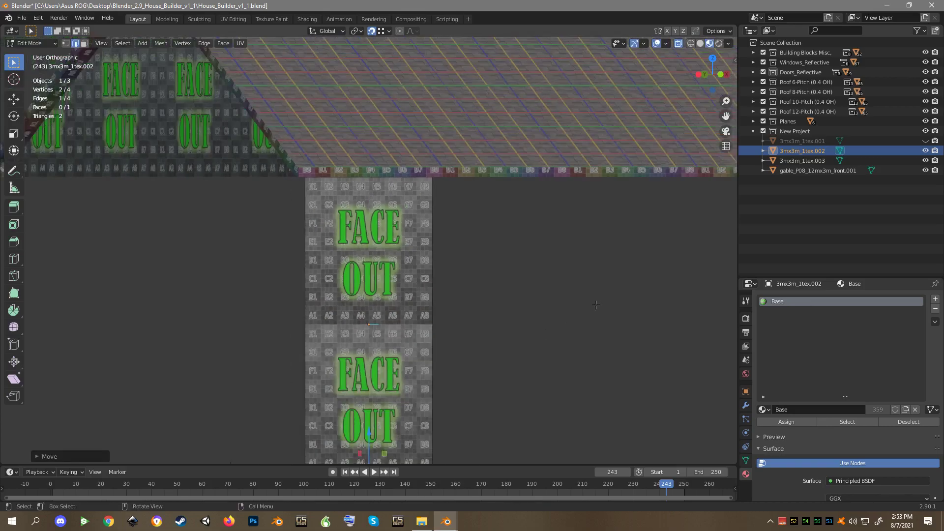
- Move the panel's right edge 15 m along X, then view the wall in Object Mode
left_click(441, 316)
scroll(531, 350, "down", 1)
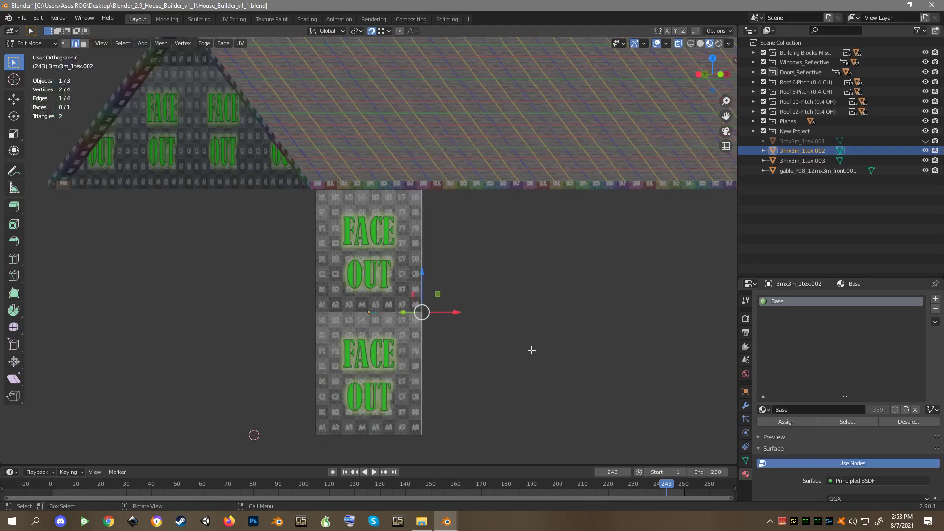
key("g")
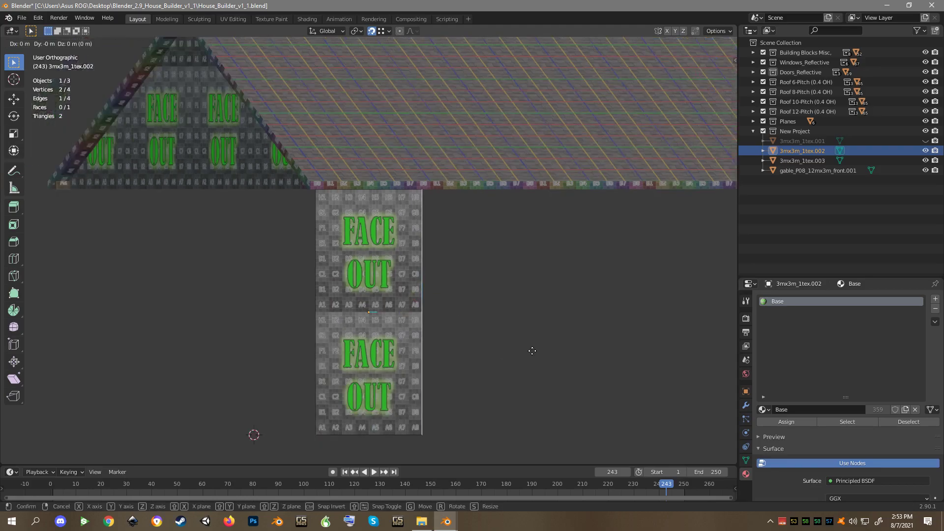
type("x")
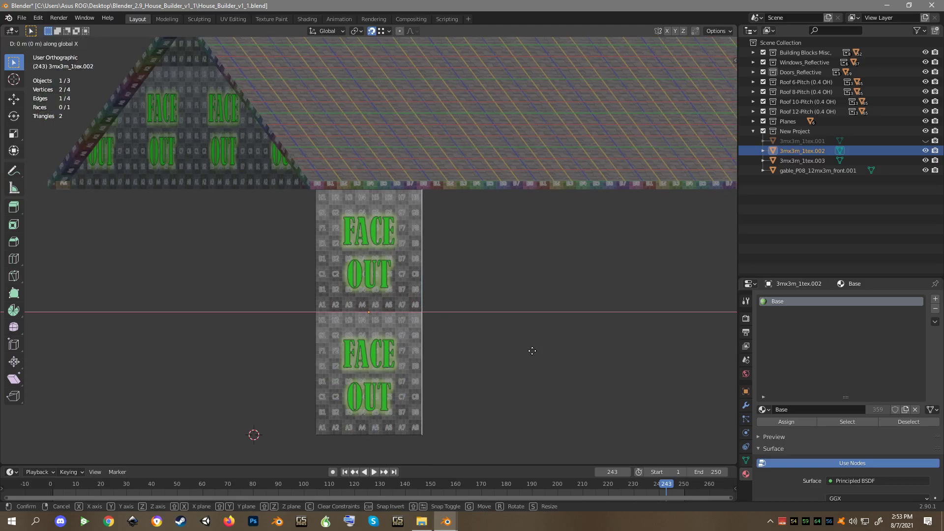
type("15")
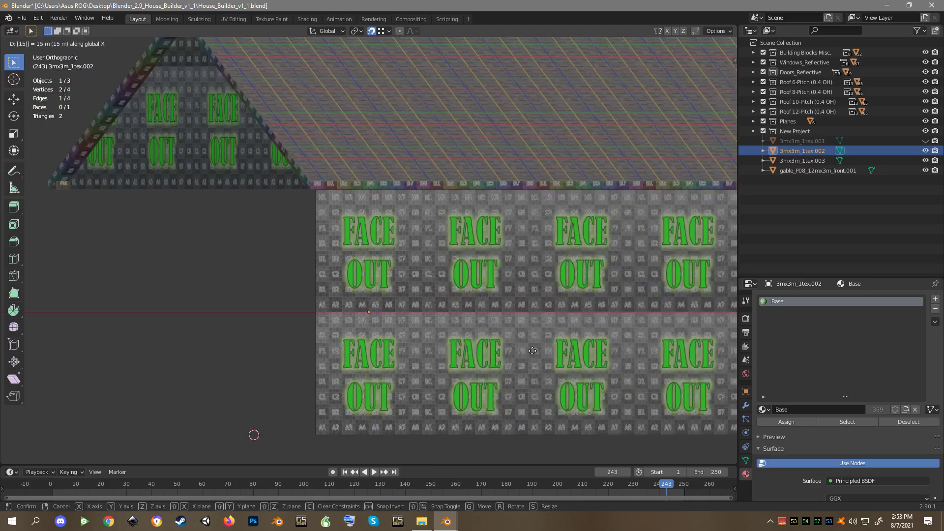
key("Return")
key("KP_Decimal")
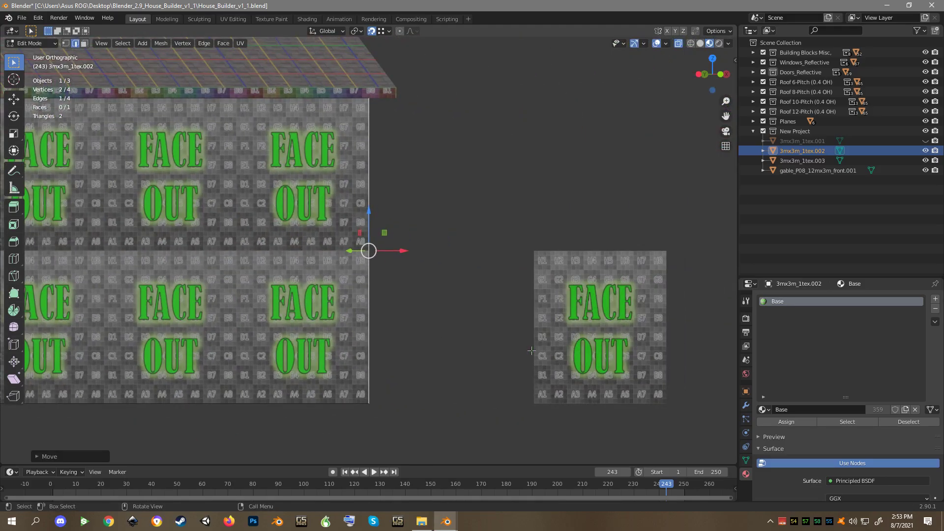
key("Tab")
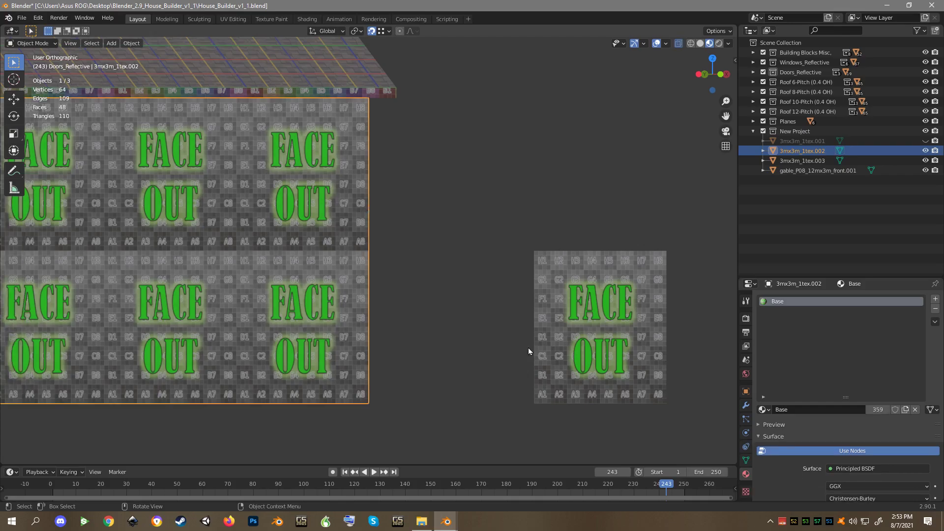
key("KP_6")
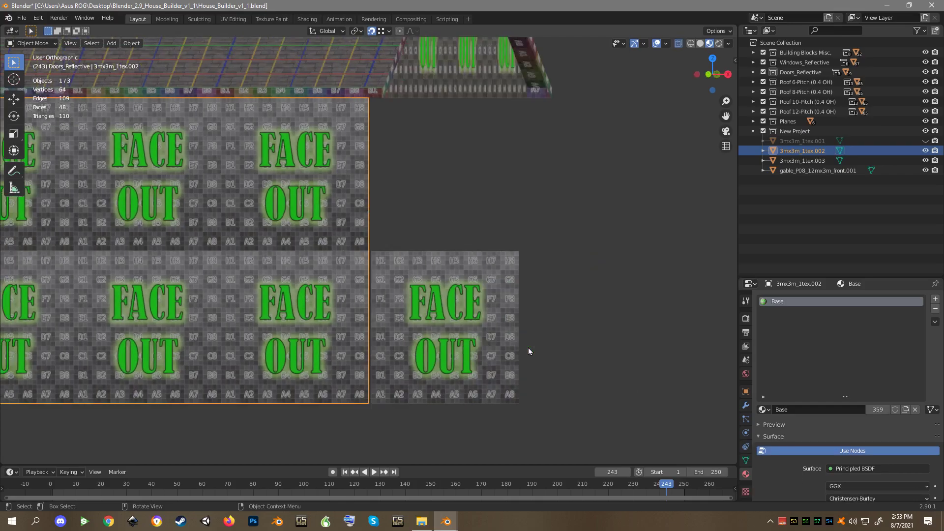
key("KP_6")
key("KP_8")
scroll(528, 349, "down", 4)
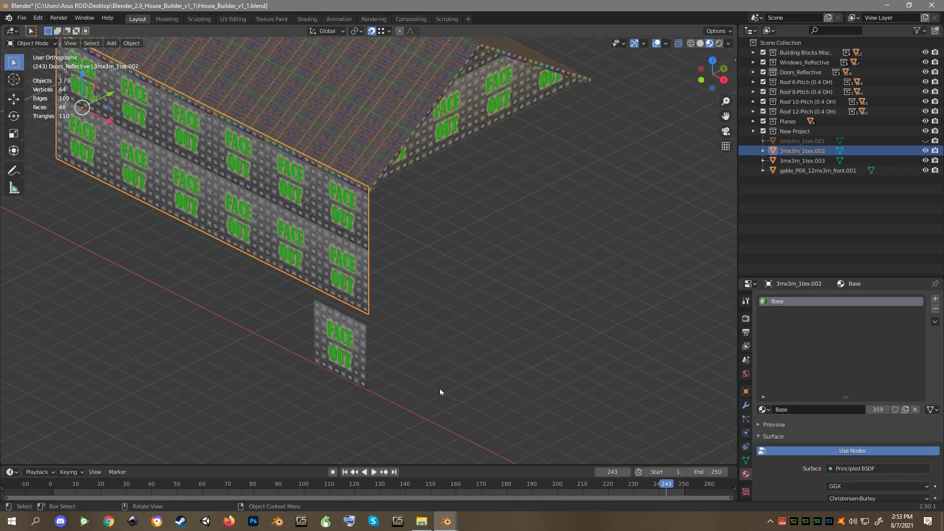
- Rotate the small spare panel 90° about Z and place it at the house corner
left_click(359, 344)
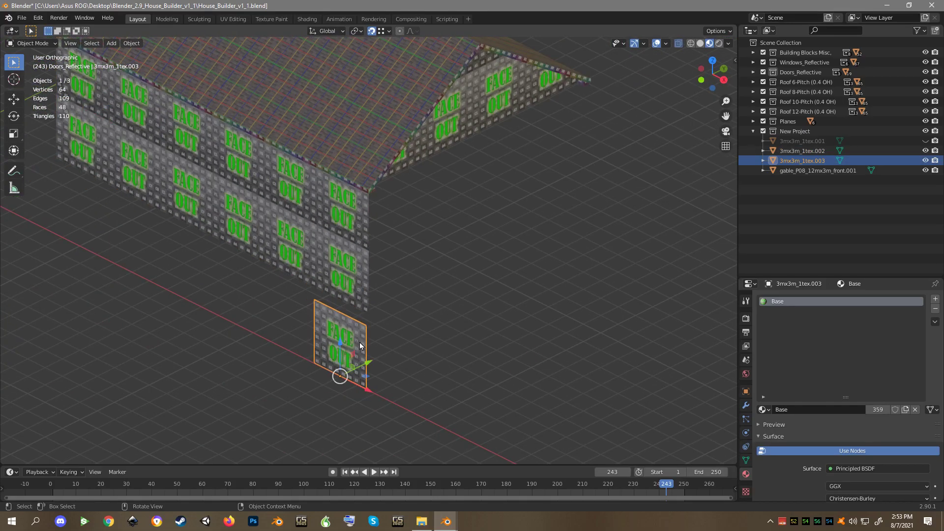
type("rz")
type("90")
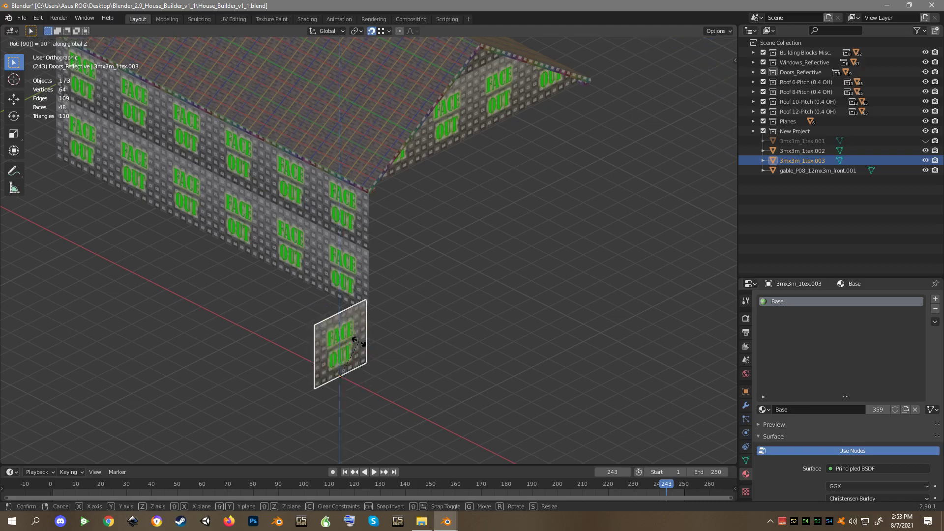
key("Return")
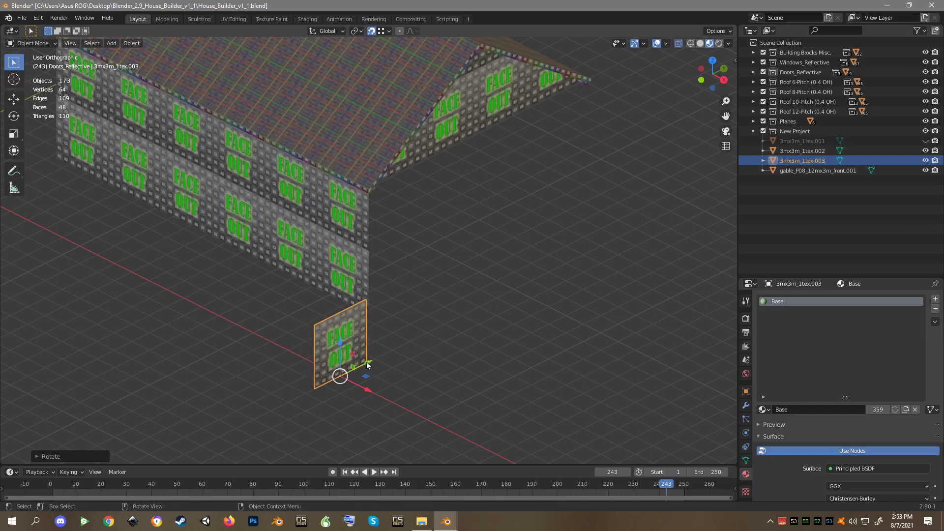
left_click_drag(358, 367, 440, 345)
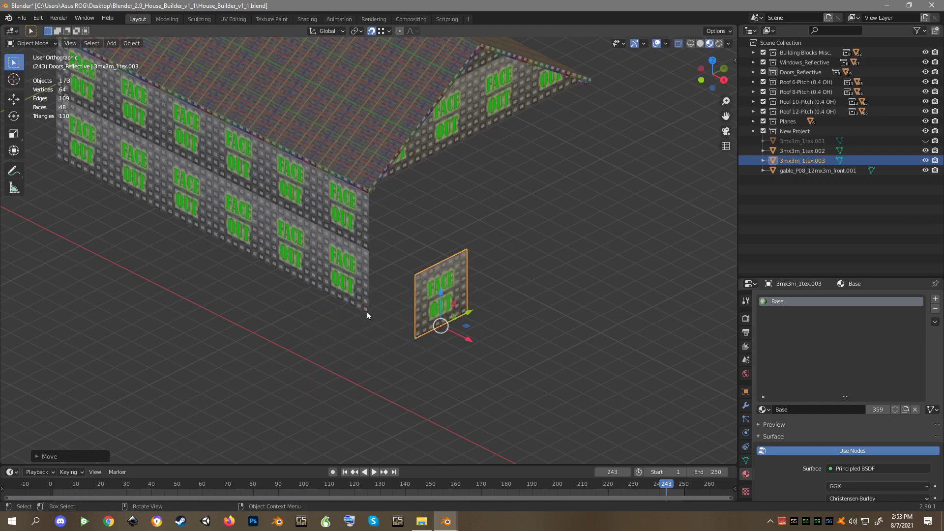
key("g")
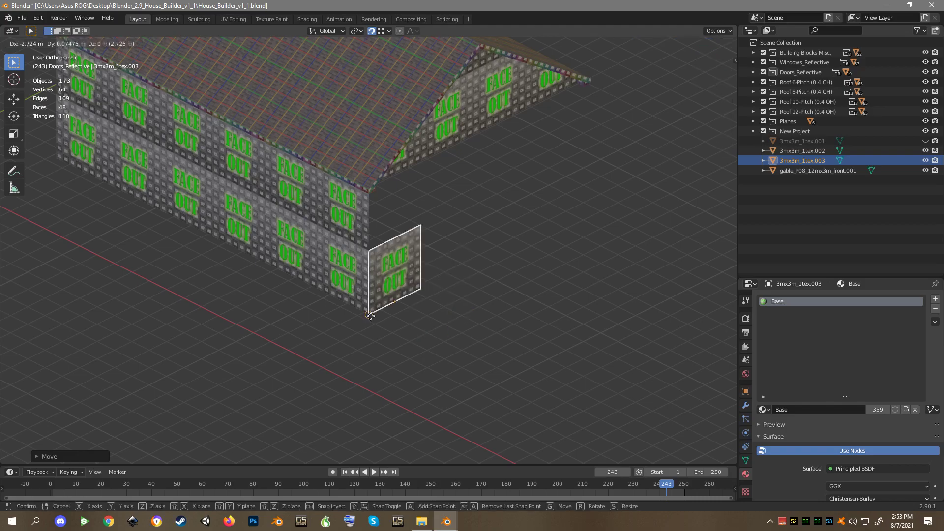
left_click(370, 314)
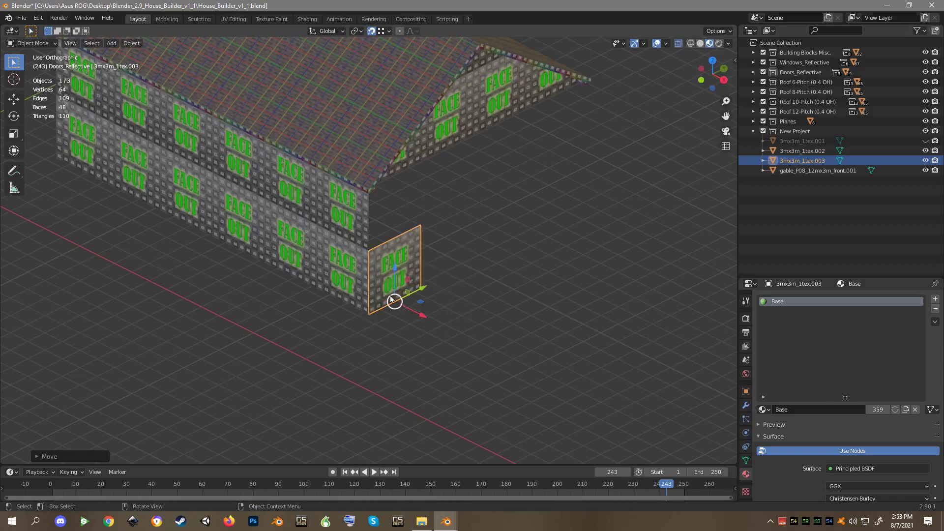
- Raise the corner panel's top edge by 3 m
key("Tab")
key("Caps_Lock")
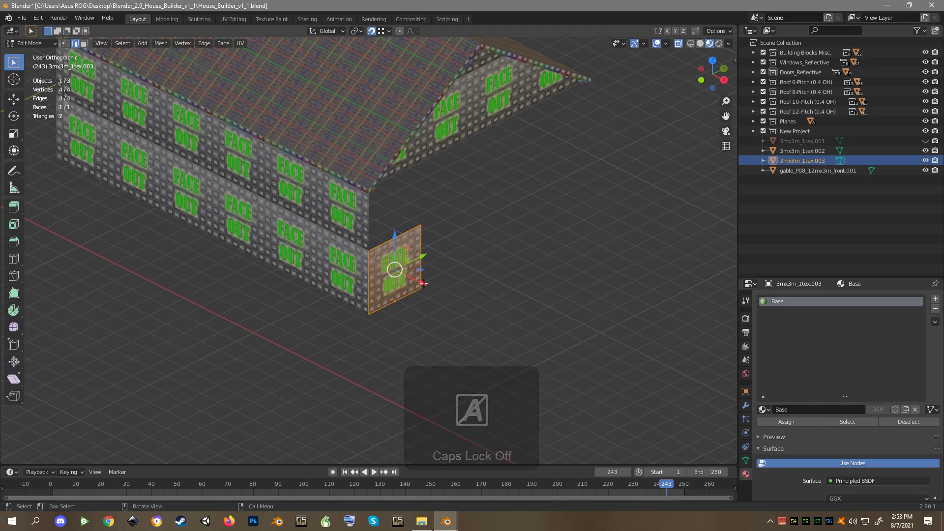
left_click(384, 245)
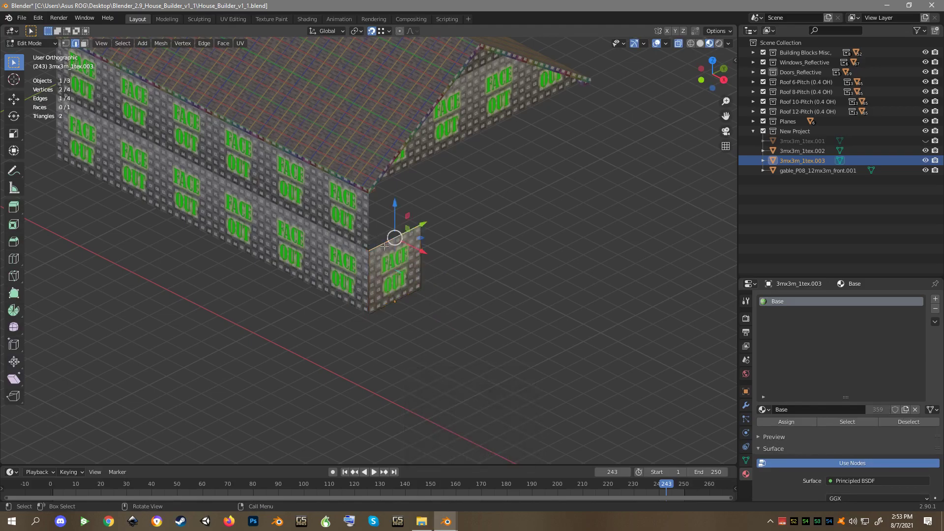
key("g")
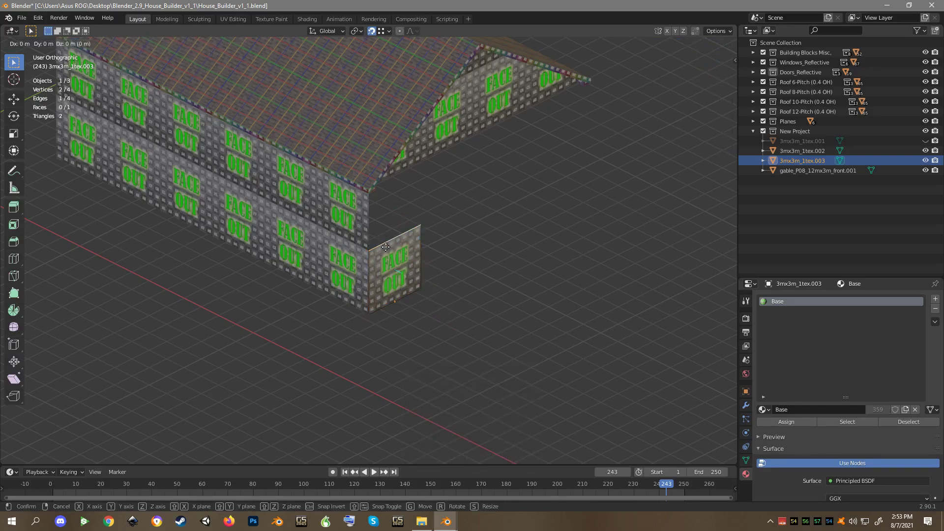
type("3")
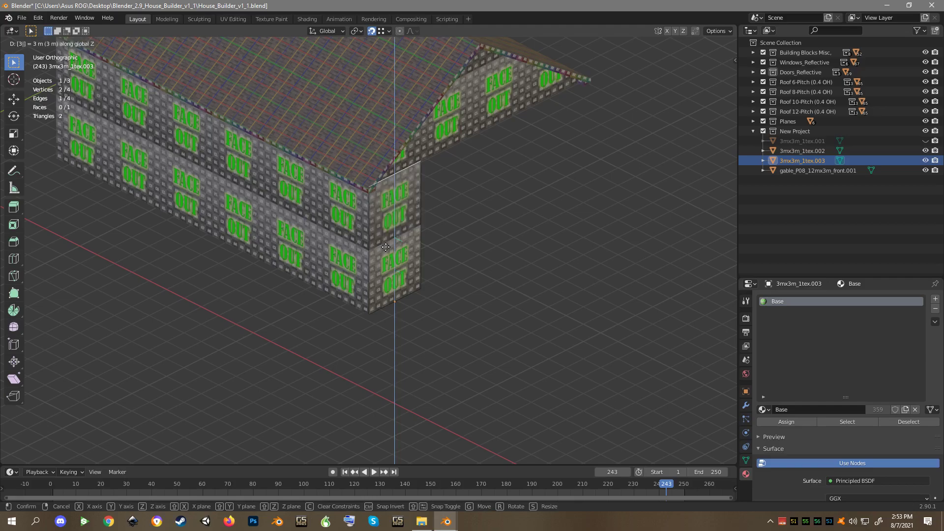
key("Return")
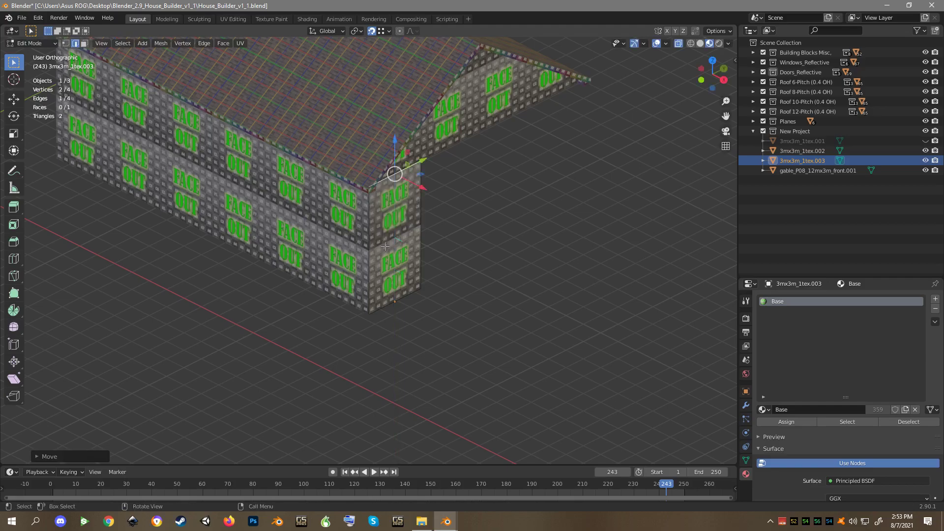
- Extrude the panel's vertical corner edge 9 m along Y into a side wall
left_click(420, 218)
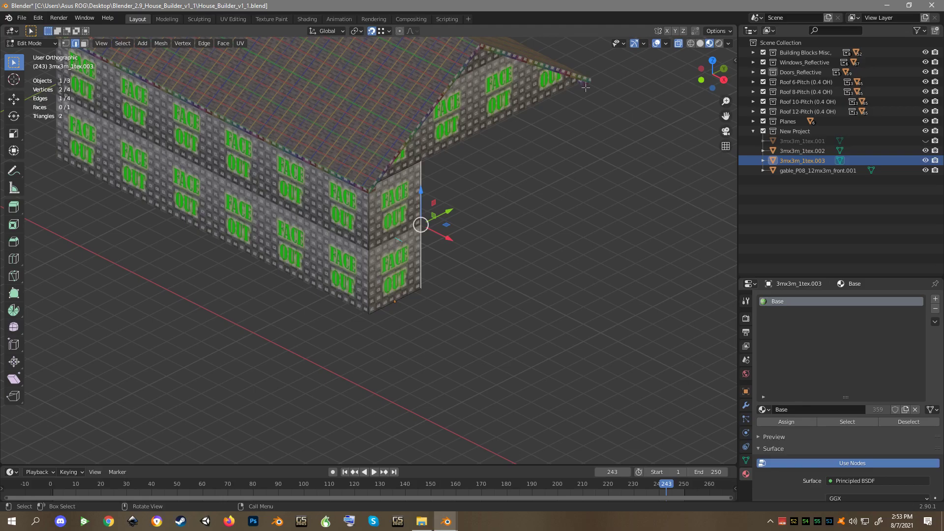
key("e")
key("y")
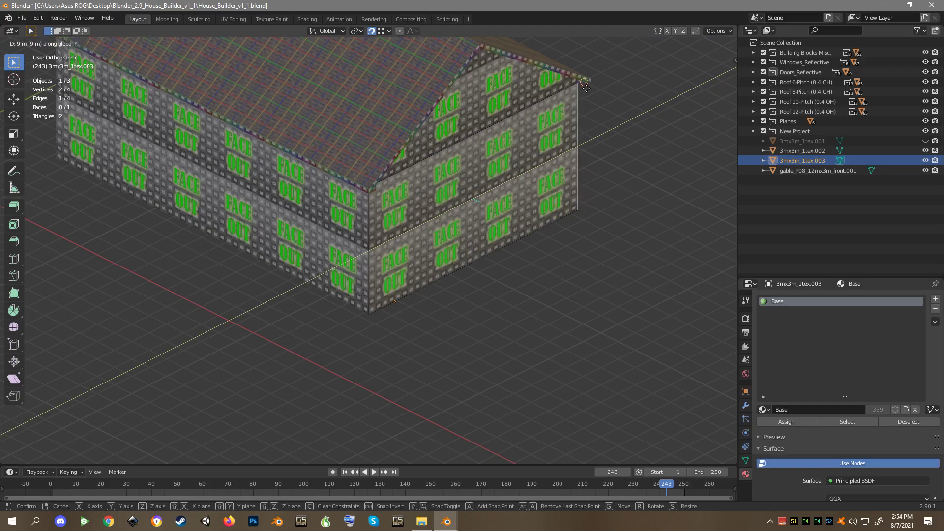
type("9")
key("Return")
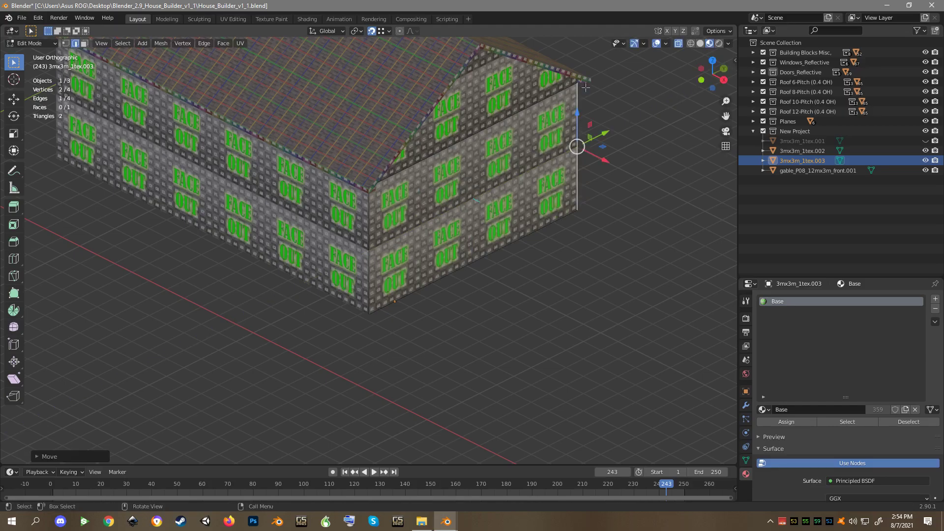
key("Tab")
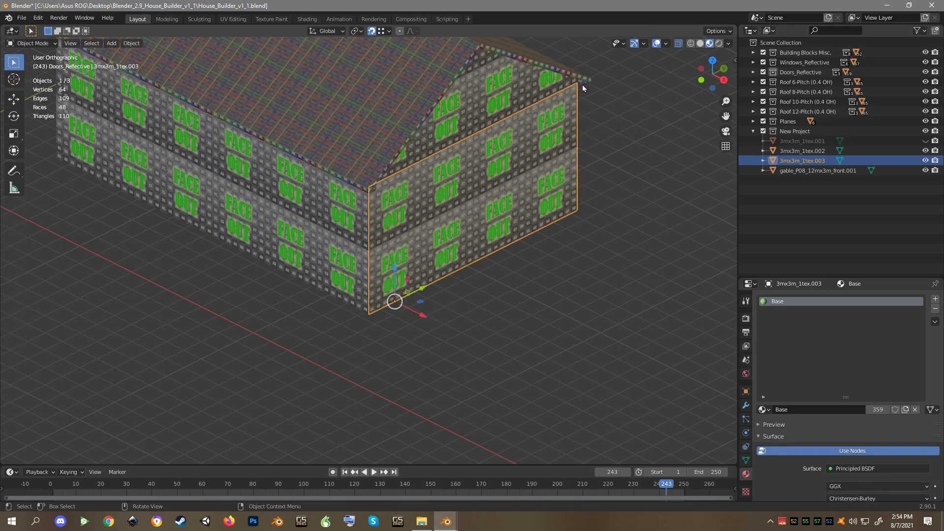
- Box-select the front wall and side wall and Join them into one object
left_click_drag(405, 380, 334, 295)
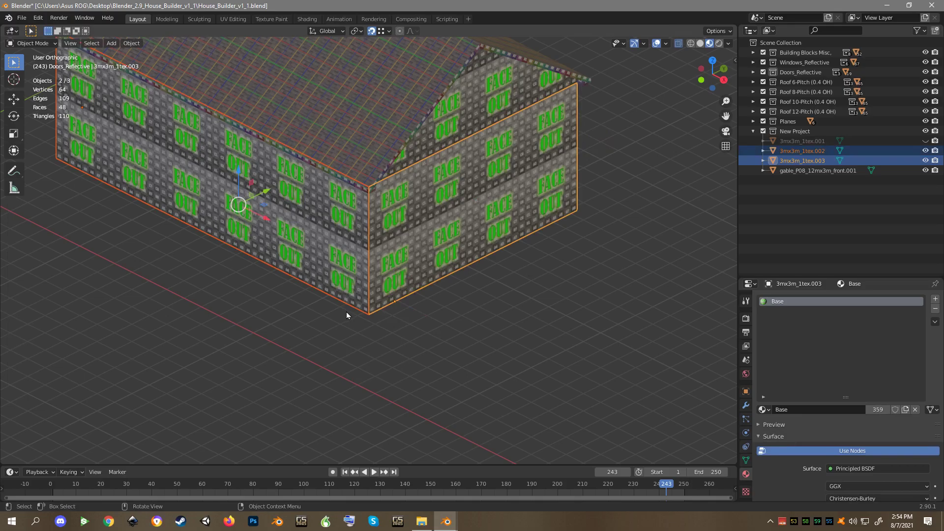
right_click(346, 314)
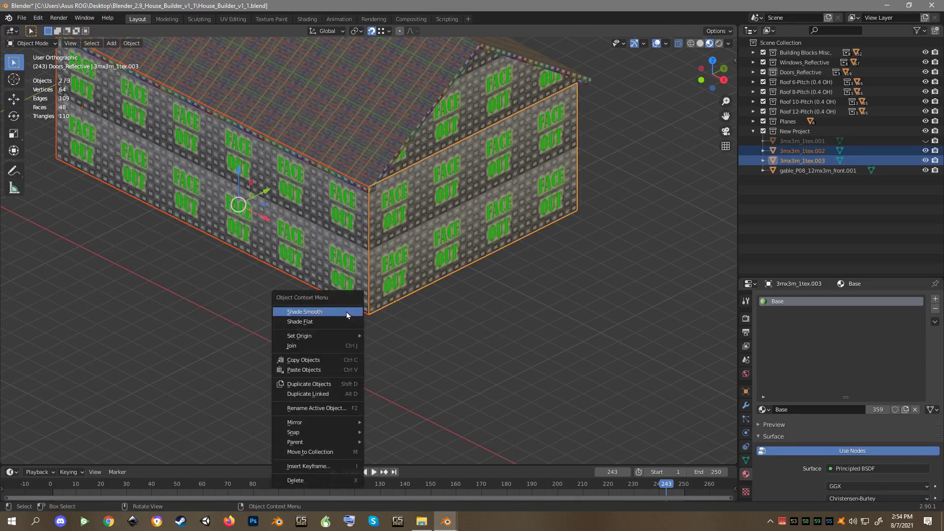
left_click(316, 346)
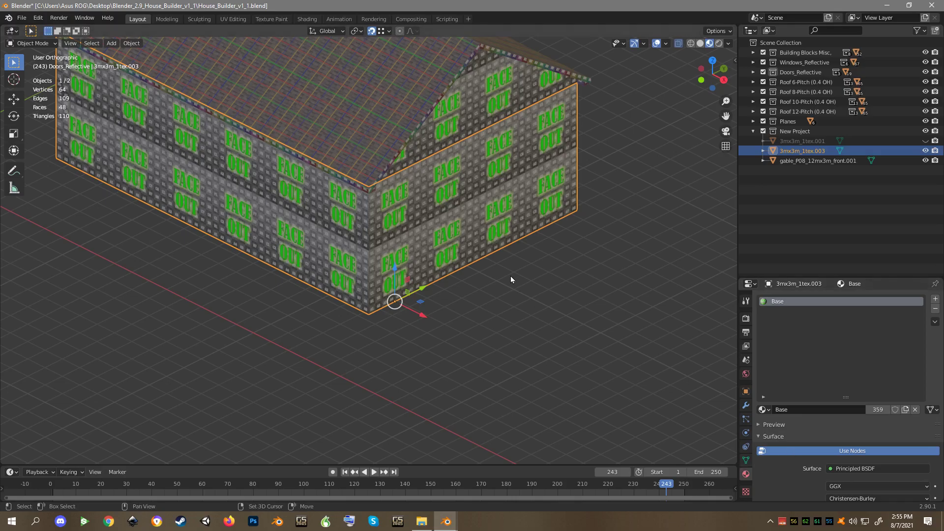
- Duplicate the joined L-shaped walls and rotate the copy 180° about Z
key("shift+d")
key("r")
type("z")
type("1")
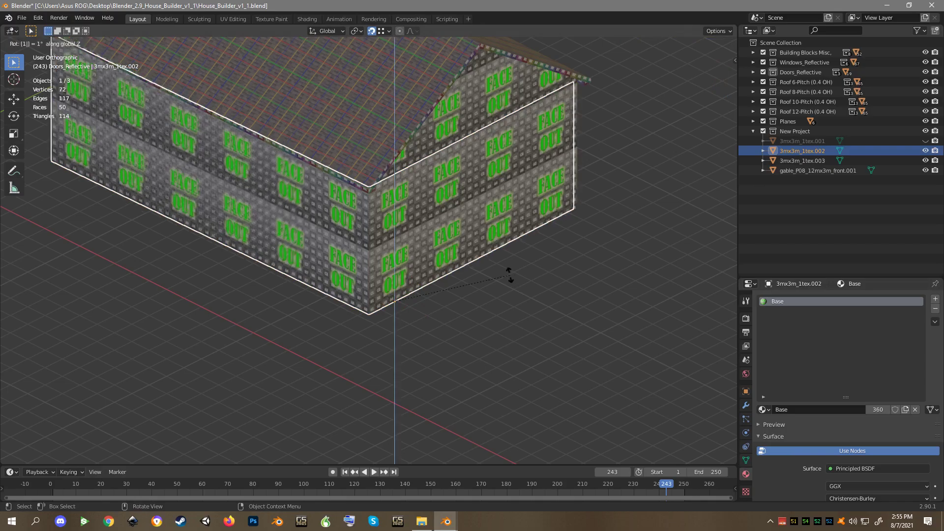
type("80")
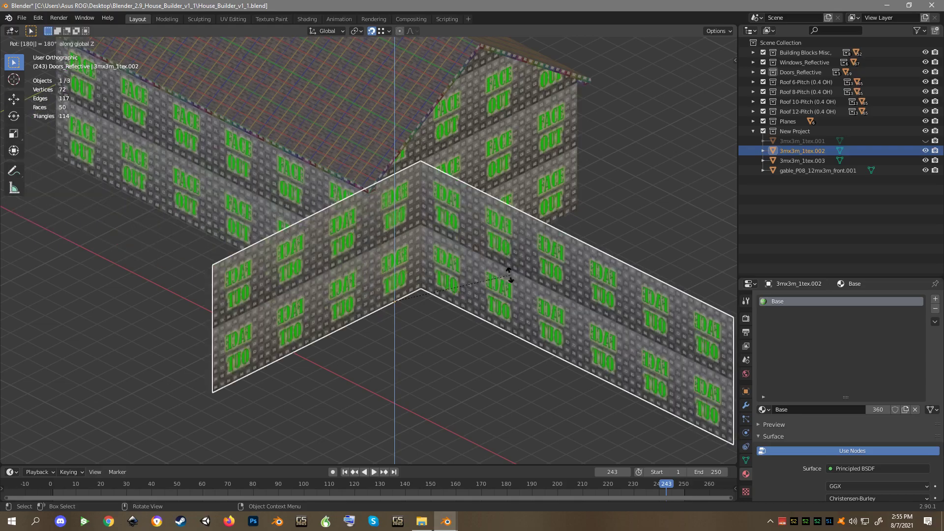
key("Return")
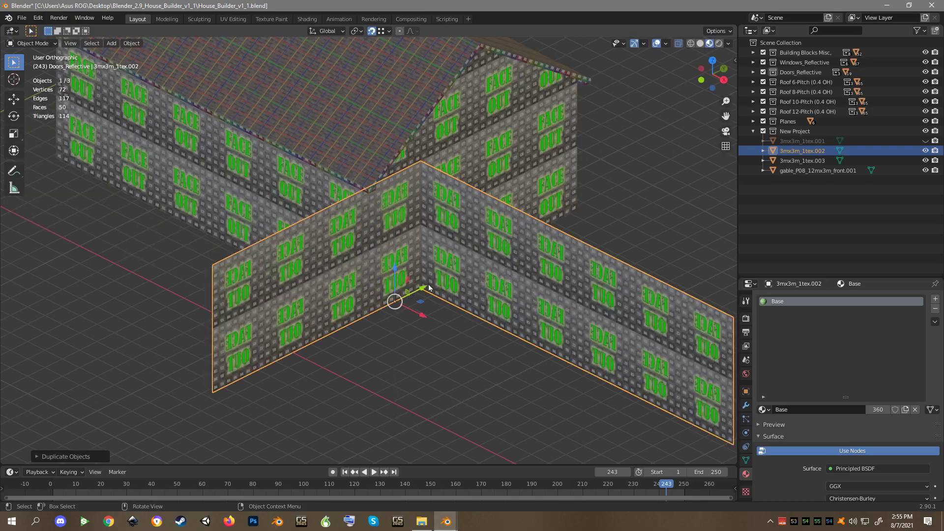
- Snap the rotated copy to the house's far corner, then select all three house objects
left_click_drag(428, 287, 540, 232)
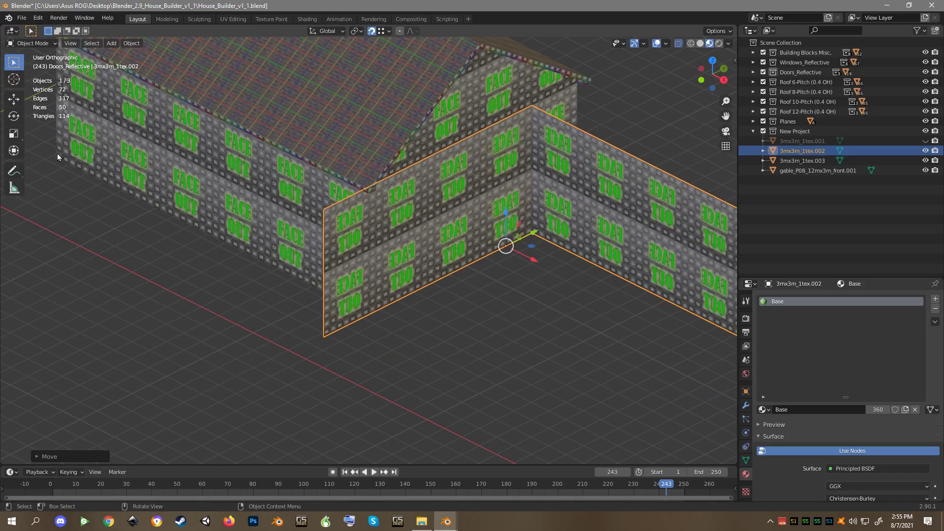
key("g")
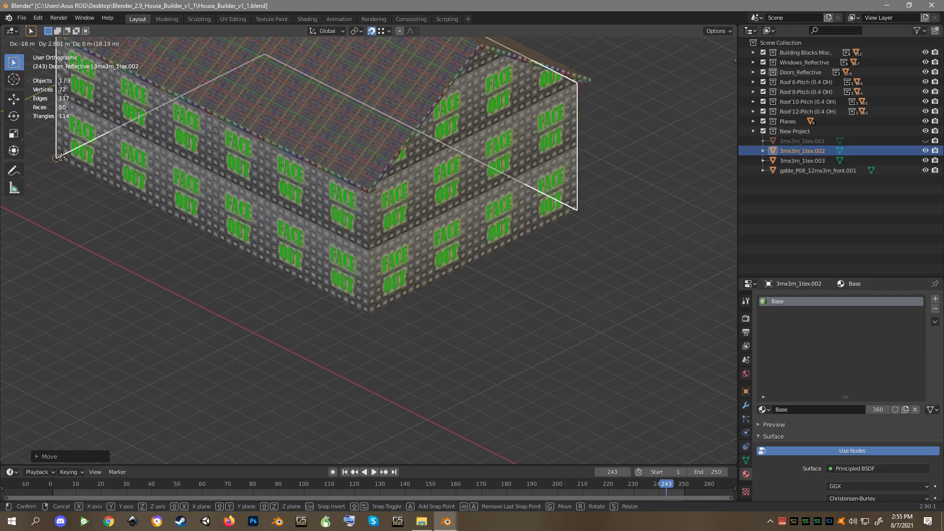
left_click(59, 157)
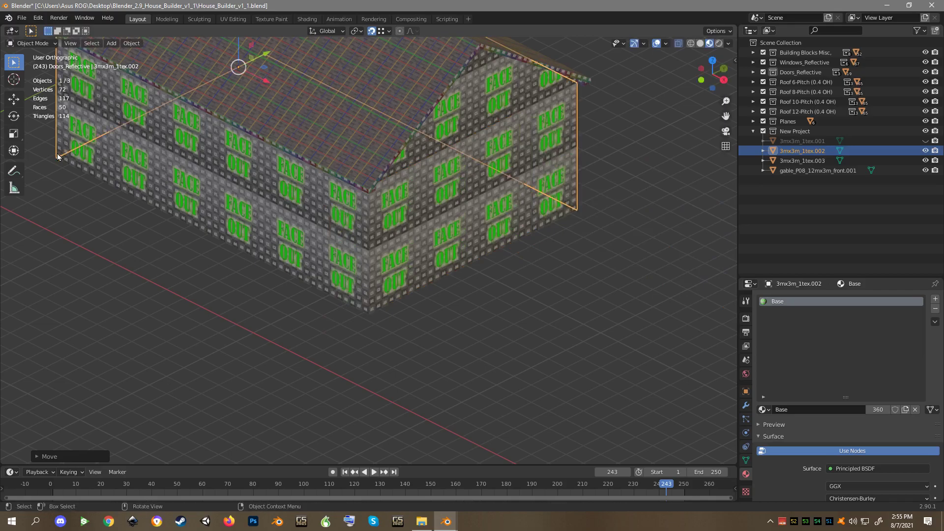
key("Home")
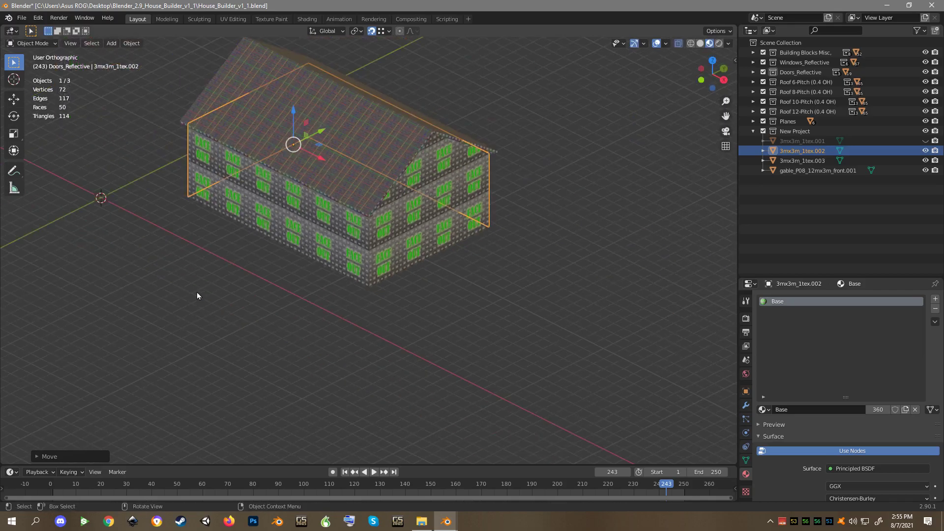
left_click_drag(150, 94, 267, 238)
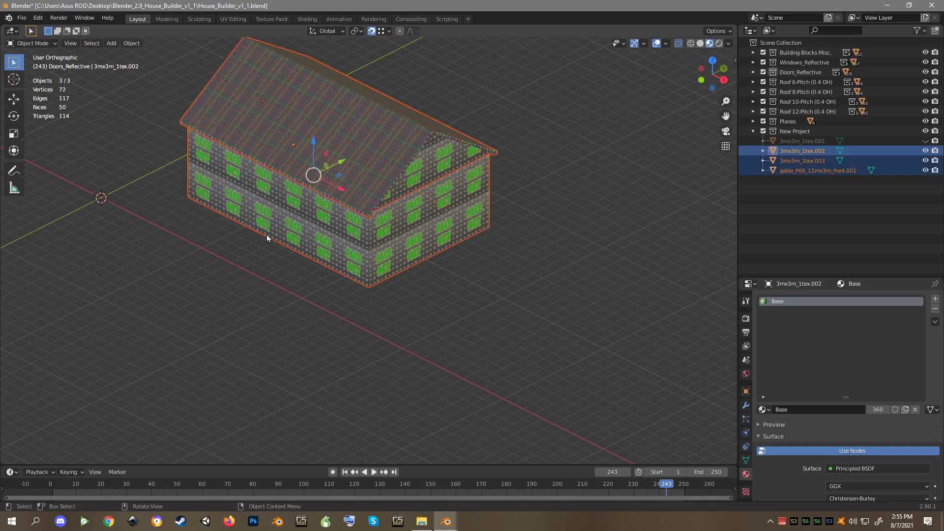
- Join walls and roof into 3mx3m_1tex.002 and merge by distance, removing 12 duplicate vertices
right_click(271, 241)
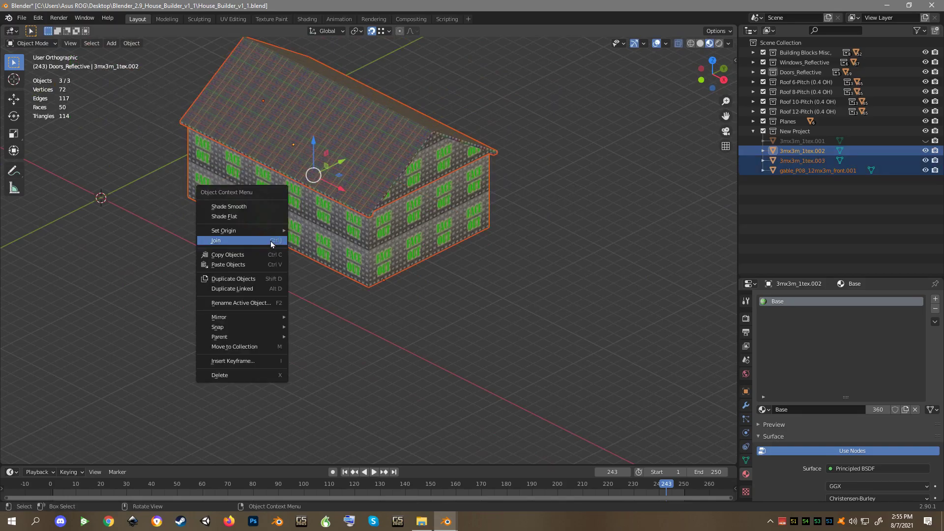
left_click(270, 241)
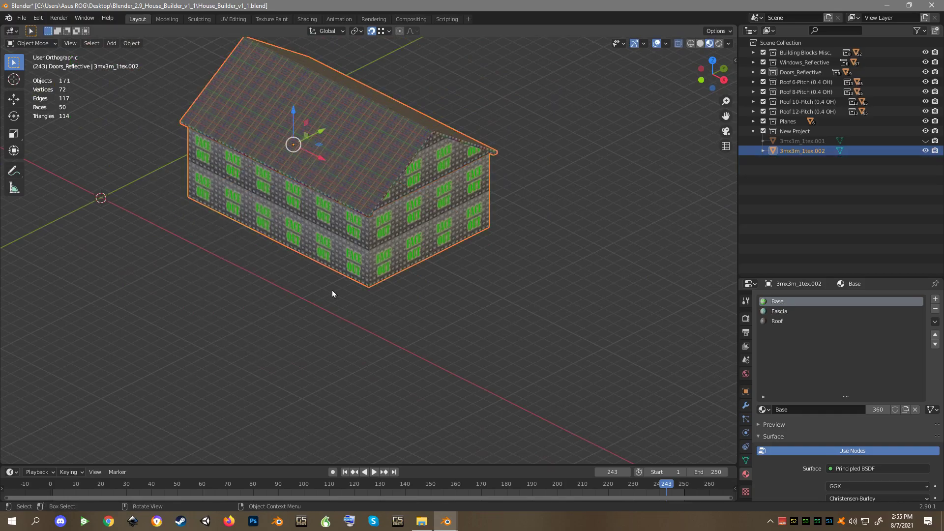
key("Tab")
key("a")
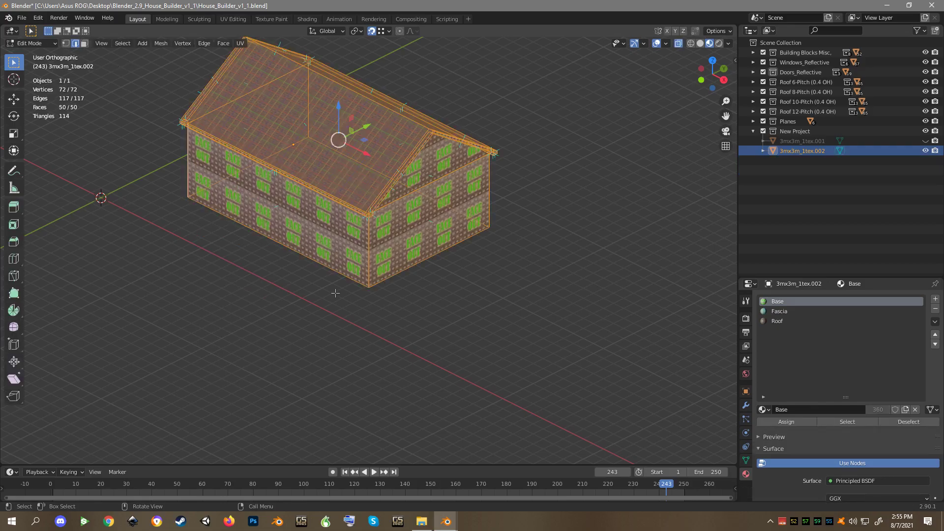
key("m")
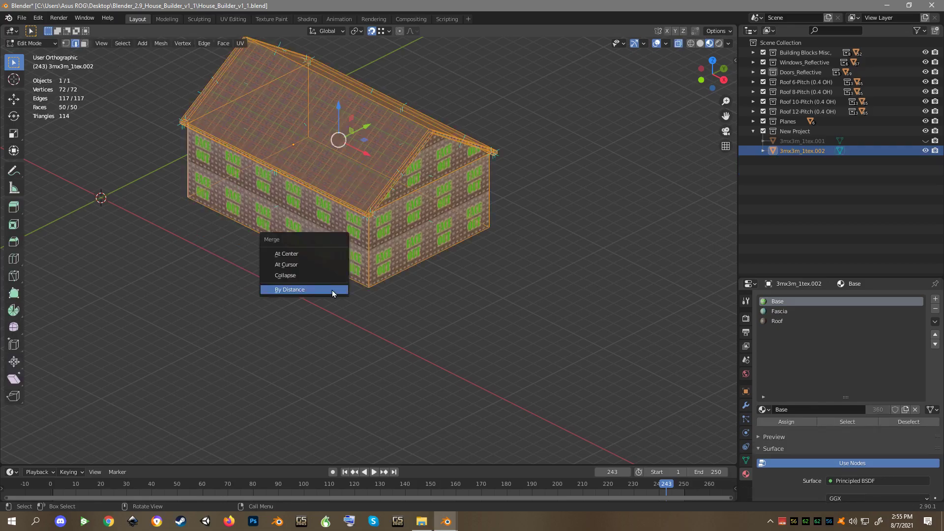
left_click(332, 290)
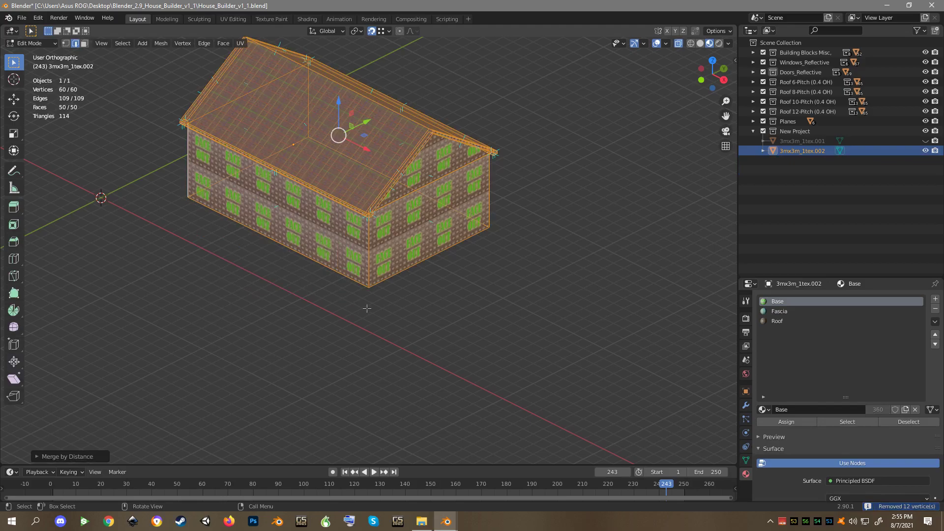
key("Tab")
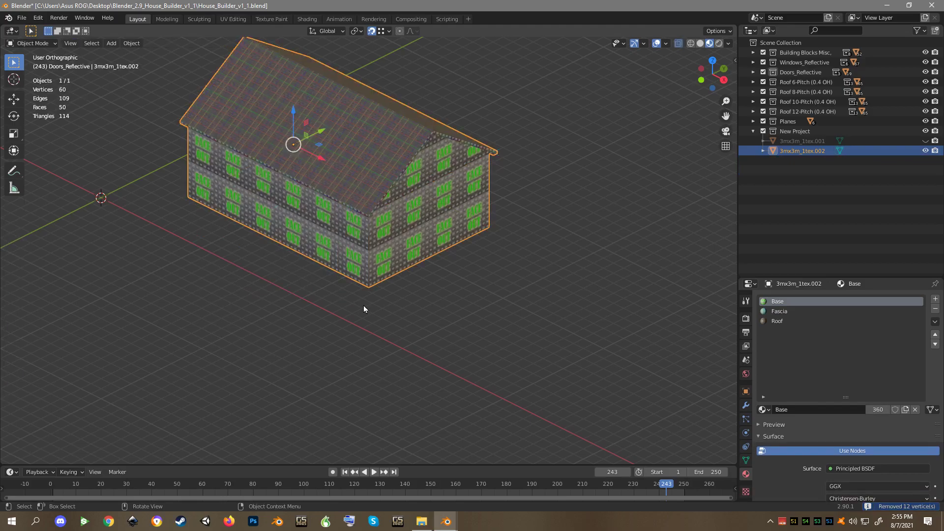
middle_click_drag(364, 309, 364, 309)
key("KP_Decimal")
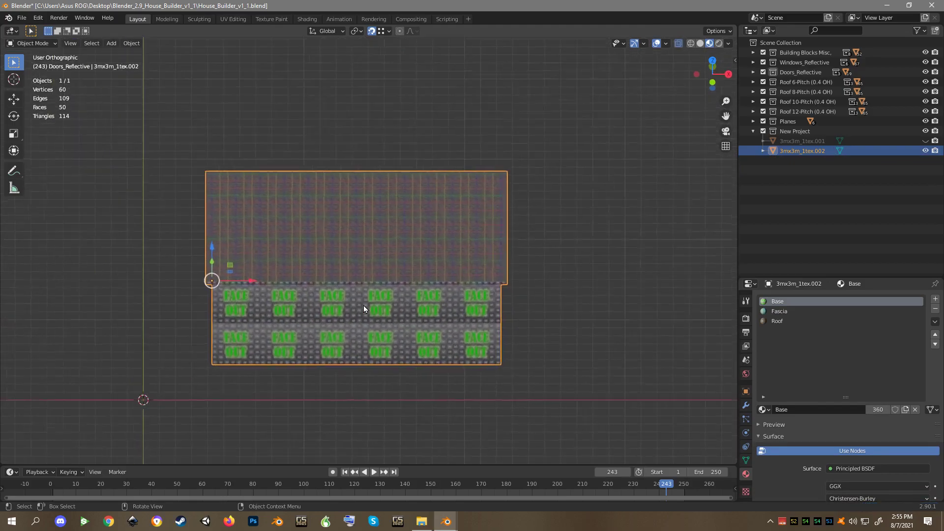
key("KP_1")
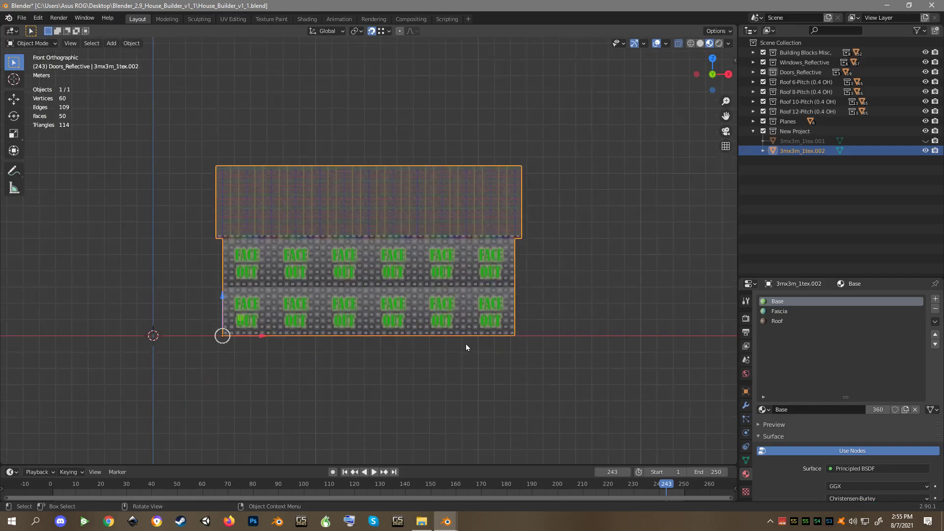
key("KP_4")
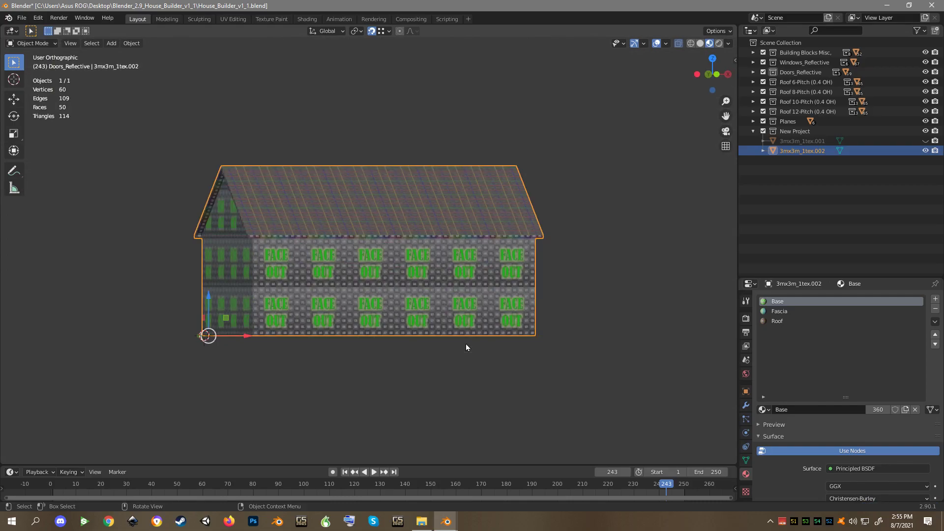
key("KP_8")
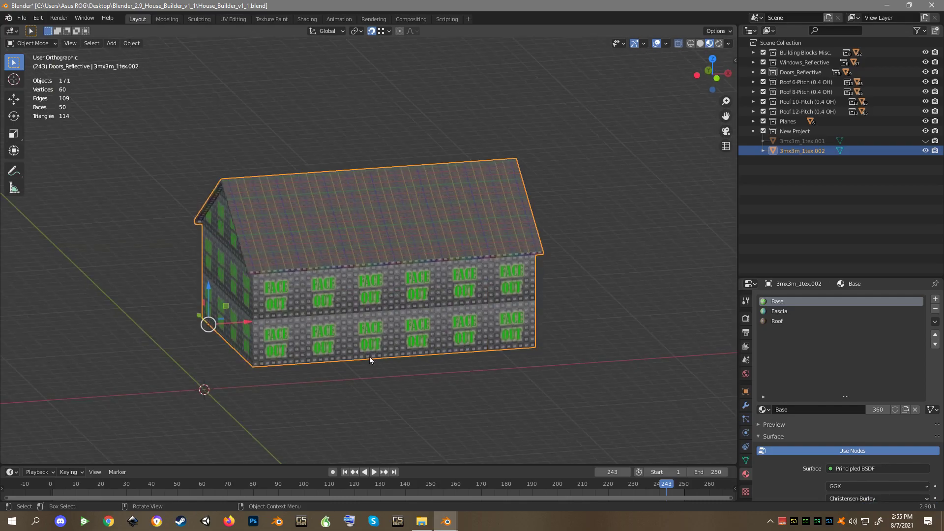